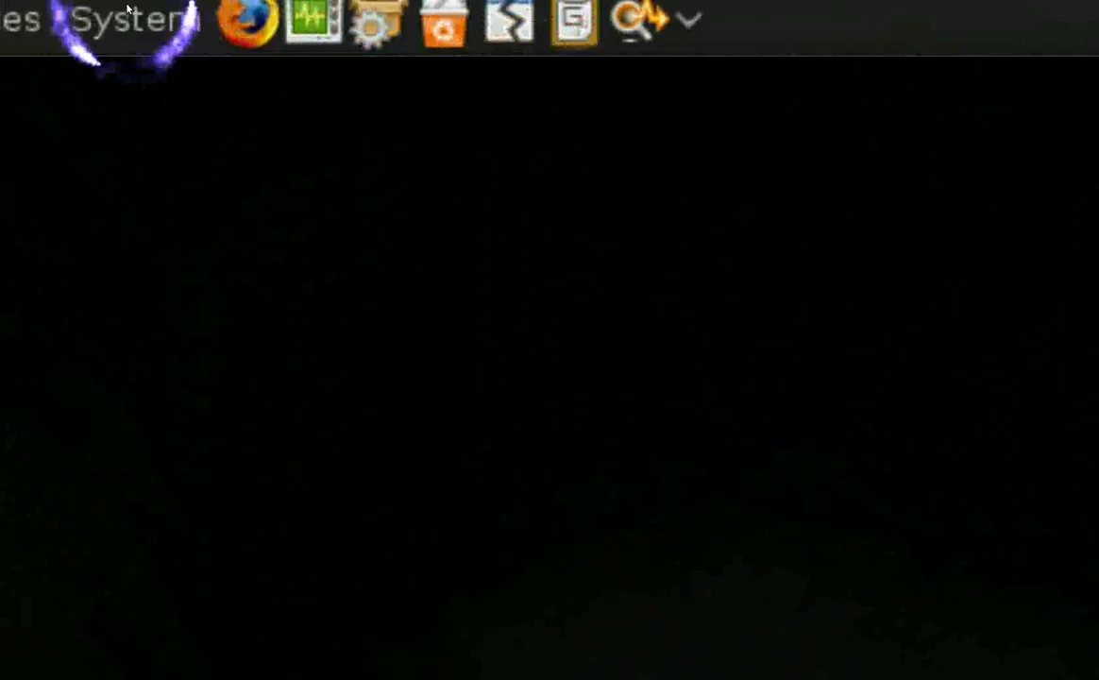
# Review the Avant Window Navigator startup entry's avant-window-navigator command in Sessions Preferences.
pyautogui.click(129, 8)
pyautogui.moveTo(151, 123)
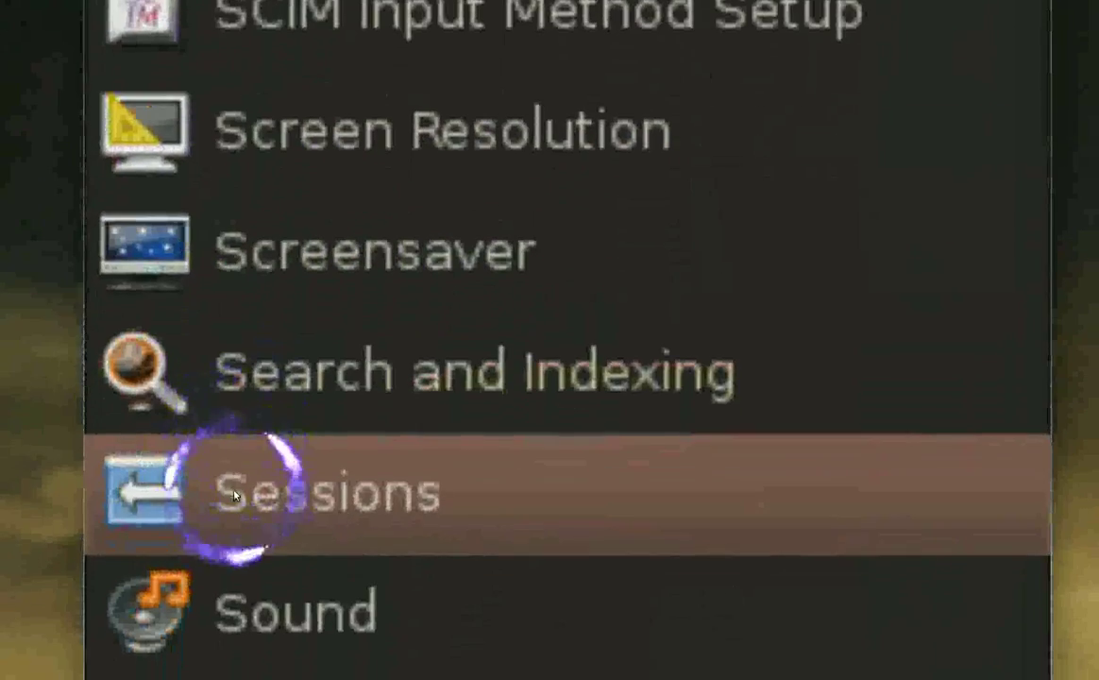
pyautogui.click(234, 495)
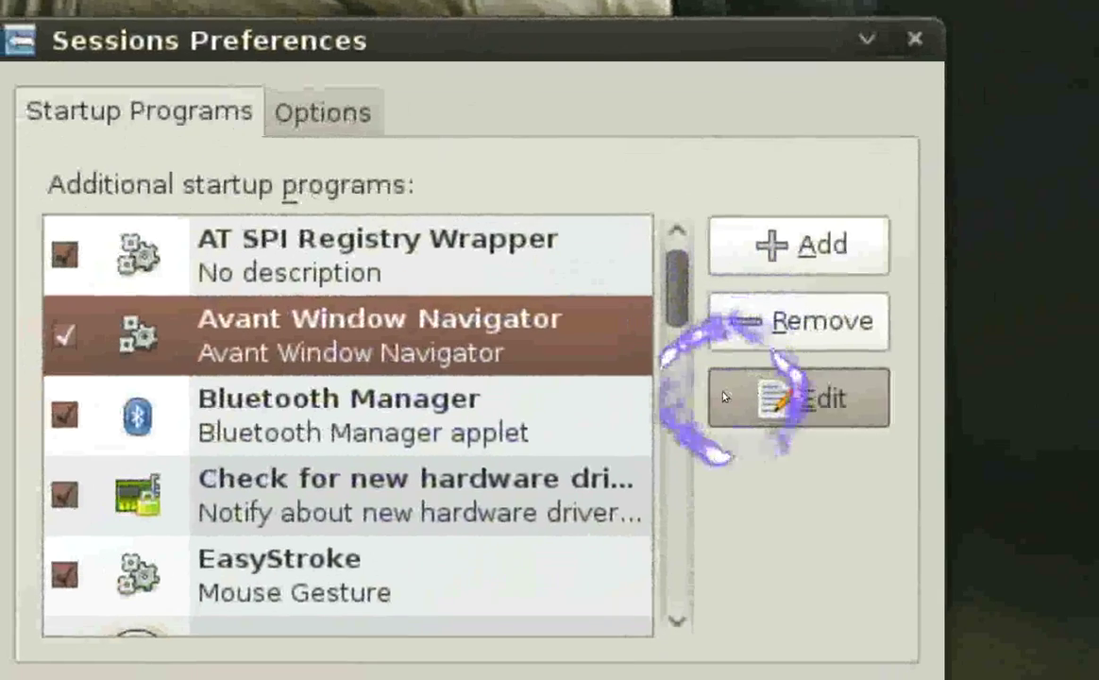
pyautogui.click(735, 395)
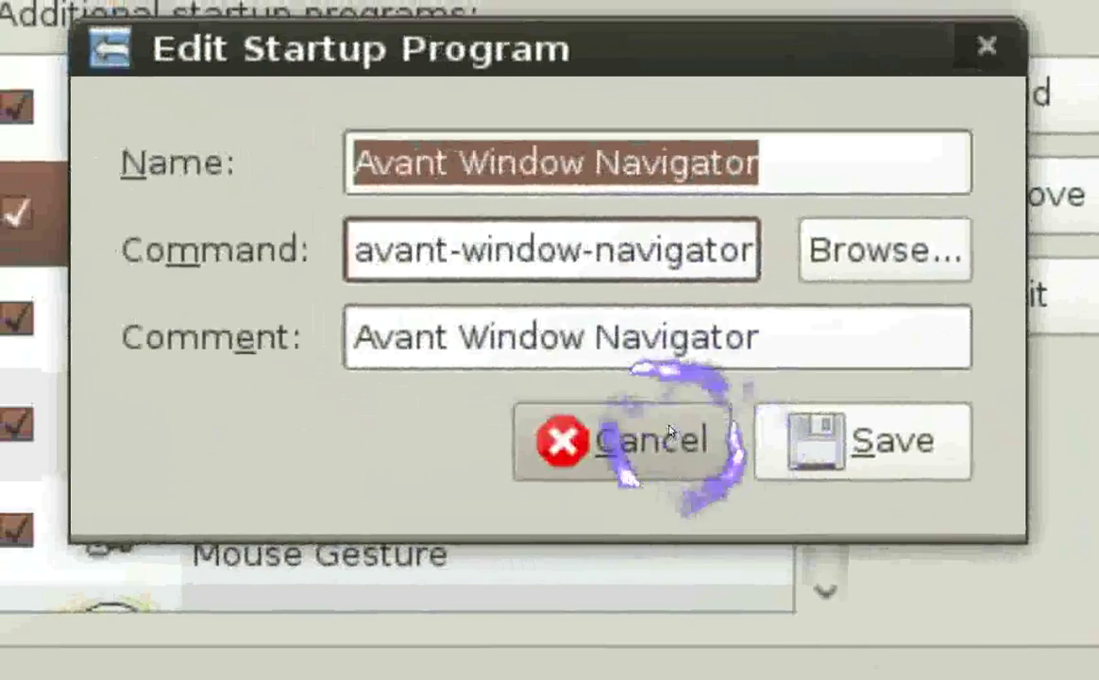
pyautogui.click(591, 453)
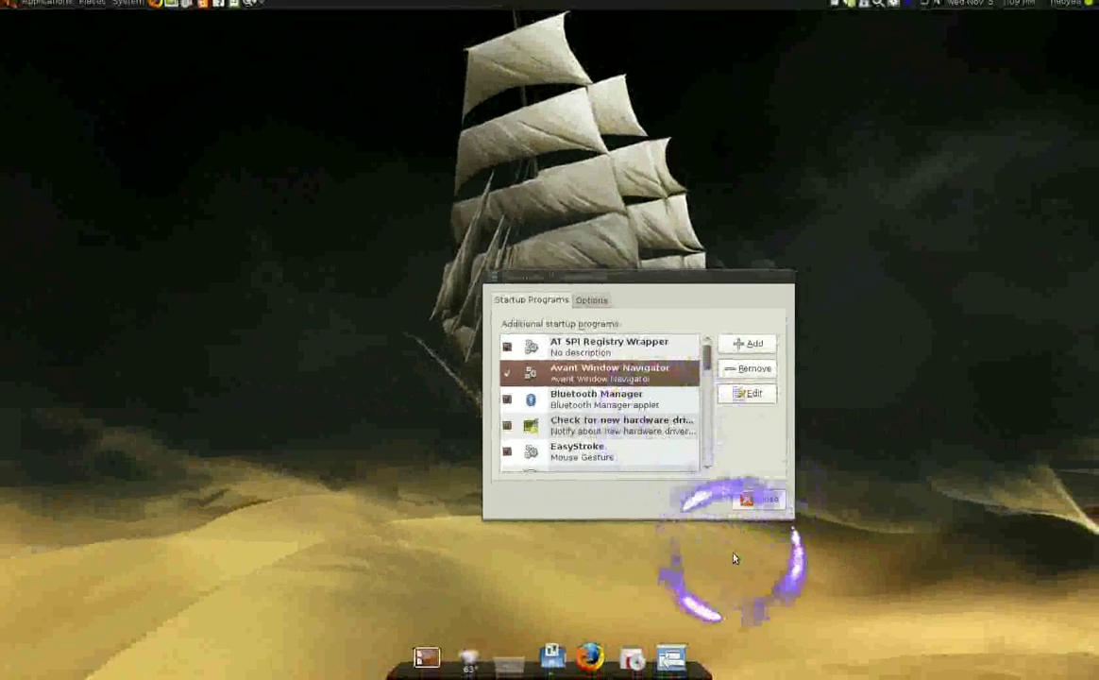
# Close Sessions Preferences, dismiss the top panel menu, and centre the awn-manager window on screen.
pyautogui.click(760, 499)
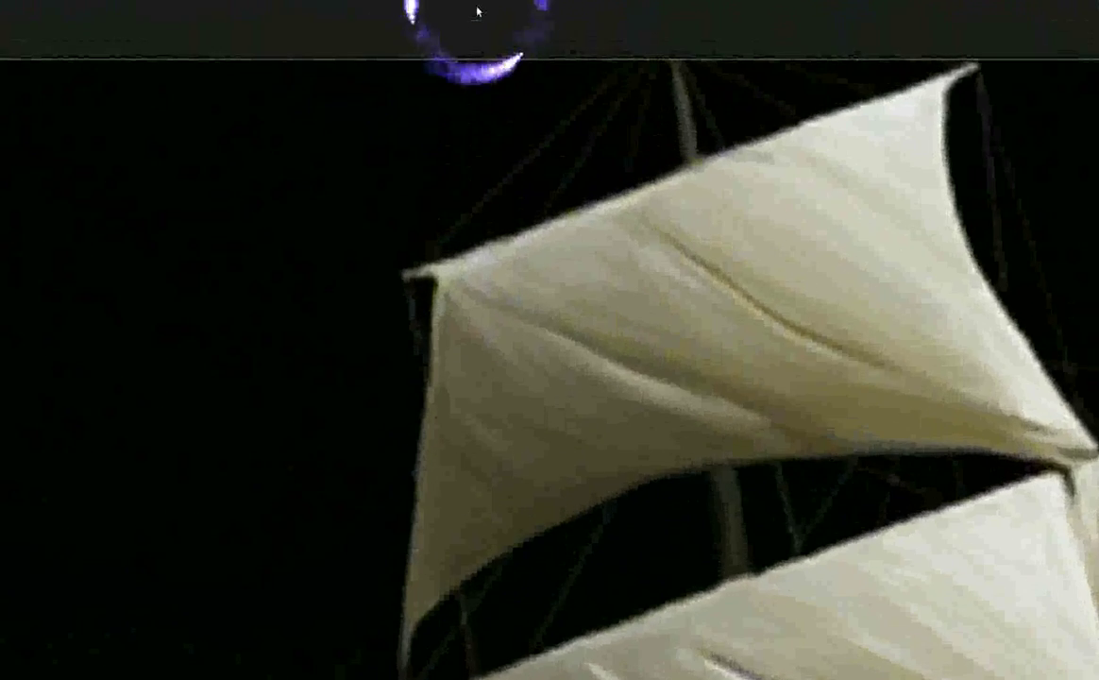
pyautogui.rightClick(477, 11)
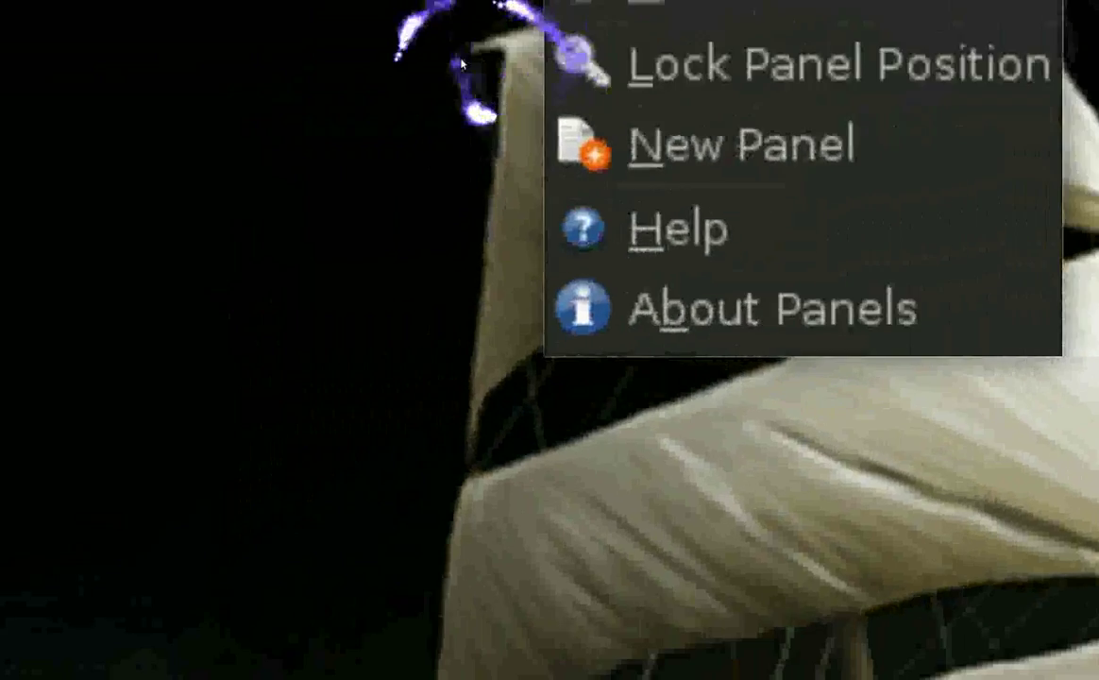
pyautogui.click(245, 143)
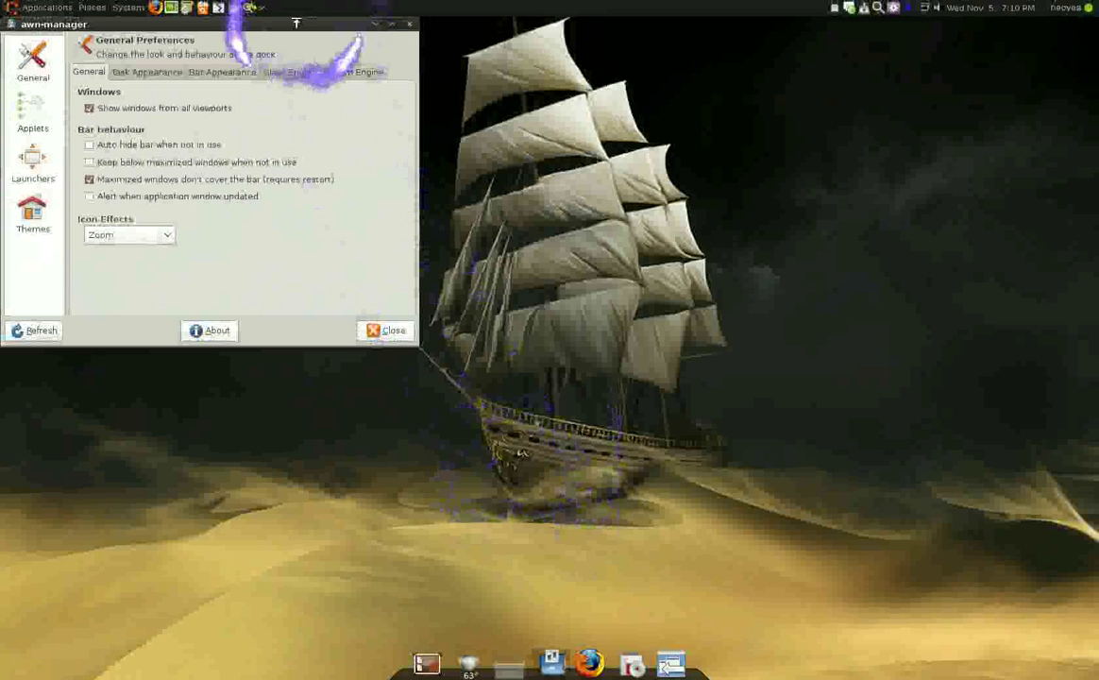
pyautogui.moveTo(296, 23); pyautogui.dragTo(641, 200)
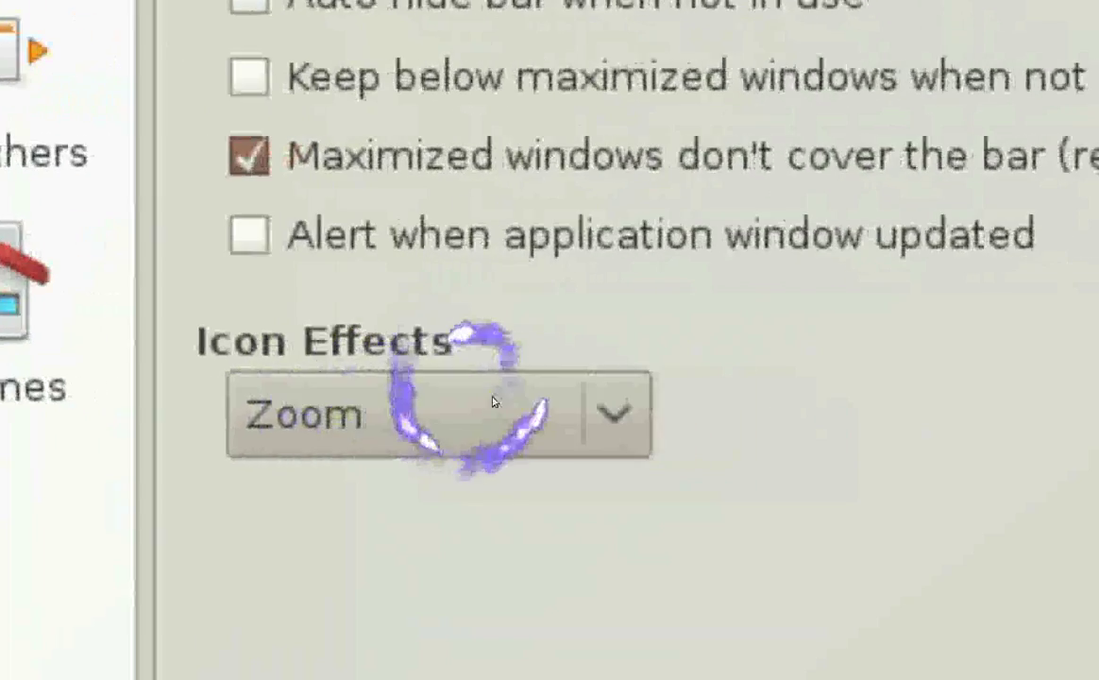
# Set Icon Effects to Zoom and the bar appearance look to 3D.
pyautogui.click(619, 425)
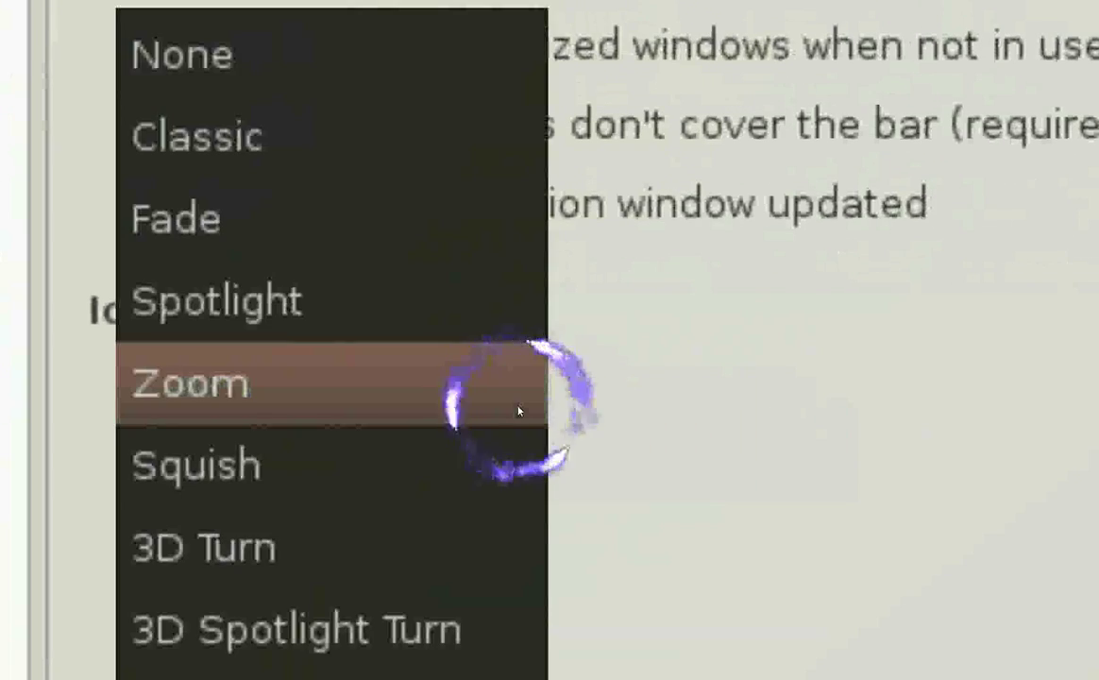
pyautogui.click(519, 411)
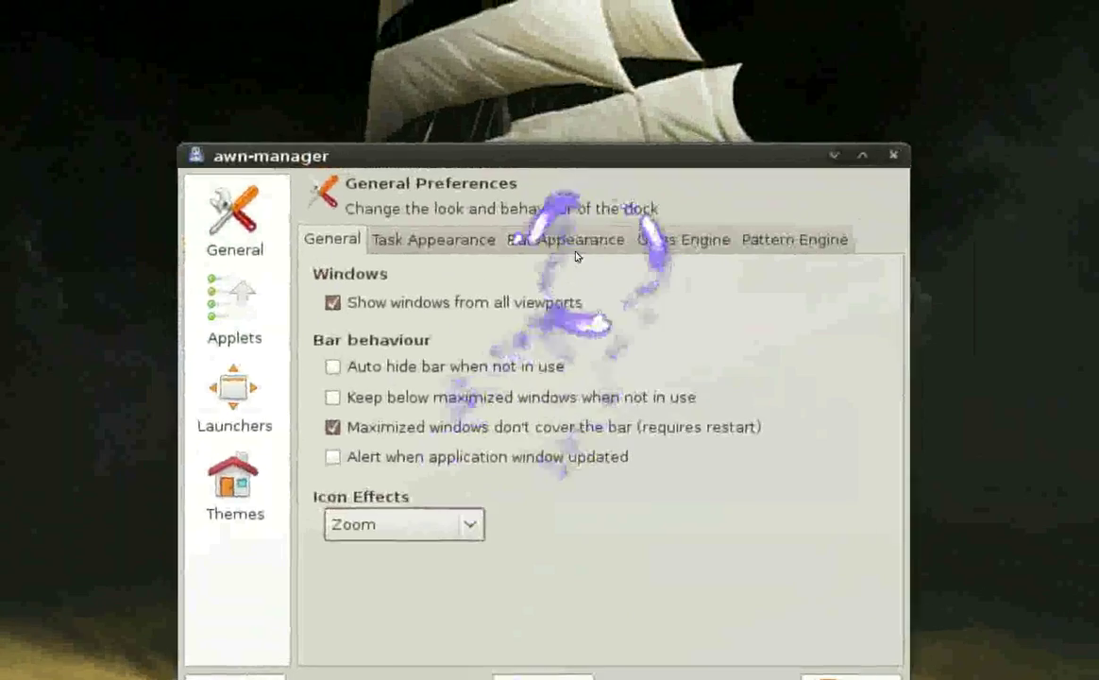
pyautogui.click(570, 198)
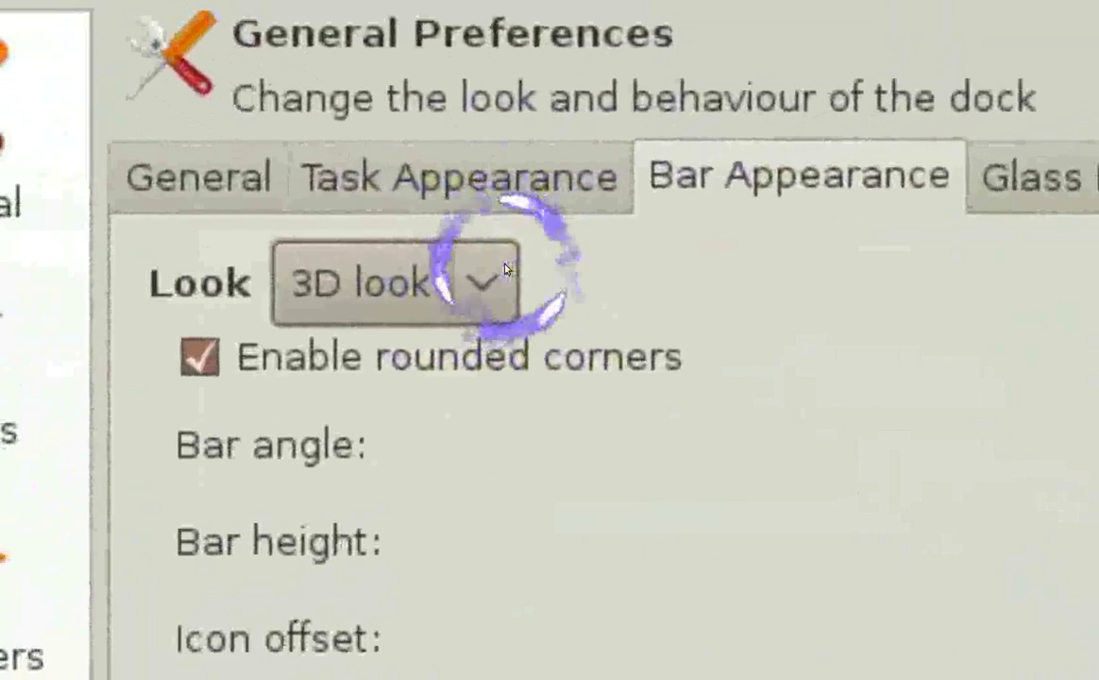
pyautogui.click(501, 272)
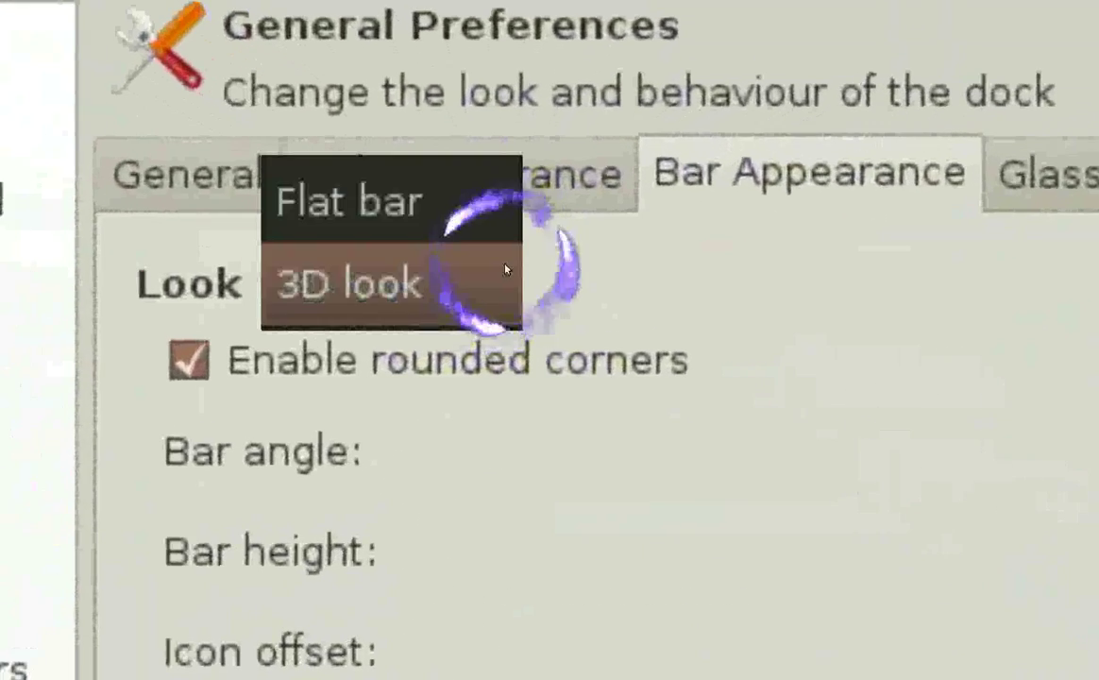
pyautogui.click(505, 270)
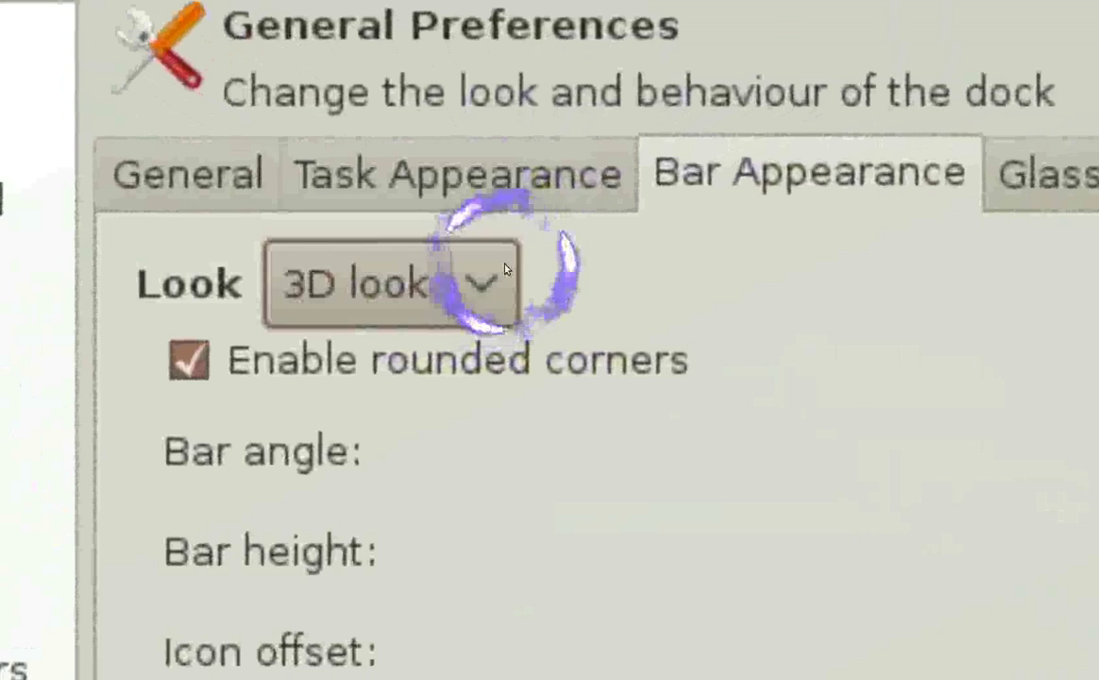
# View the Glass Engine colour settings, maximizing then restoring the manager window.
pyautogui.click(1039, 188)
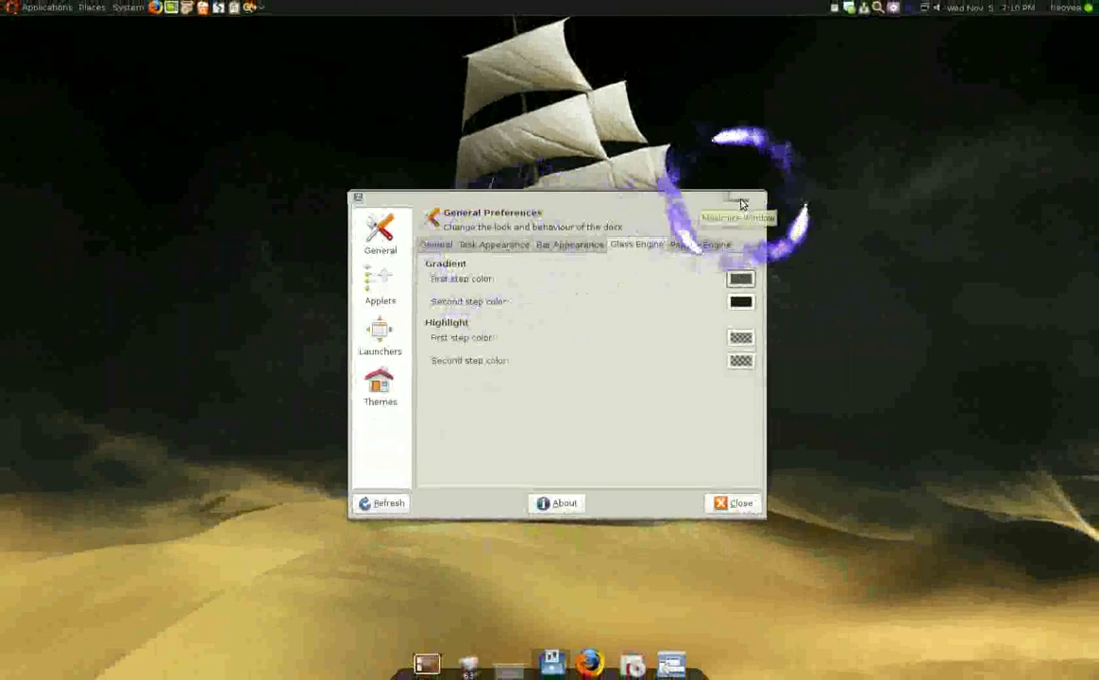
pyautogui.click(742, 203)
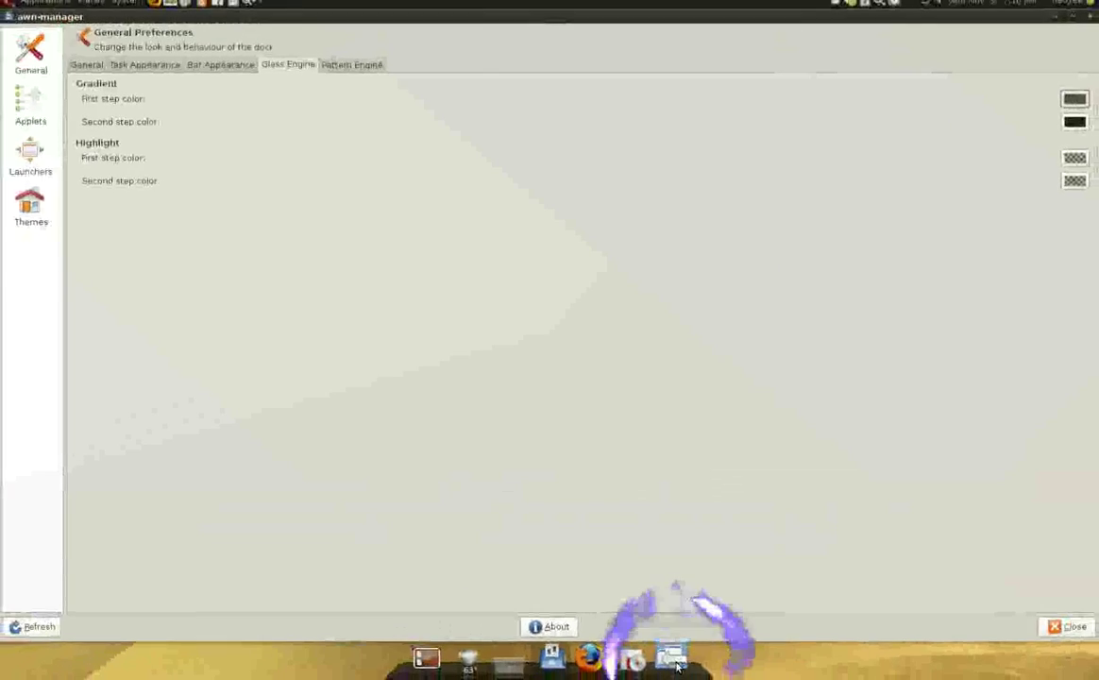
pyautogui.click(1069, 24)
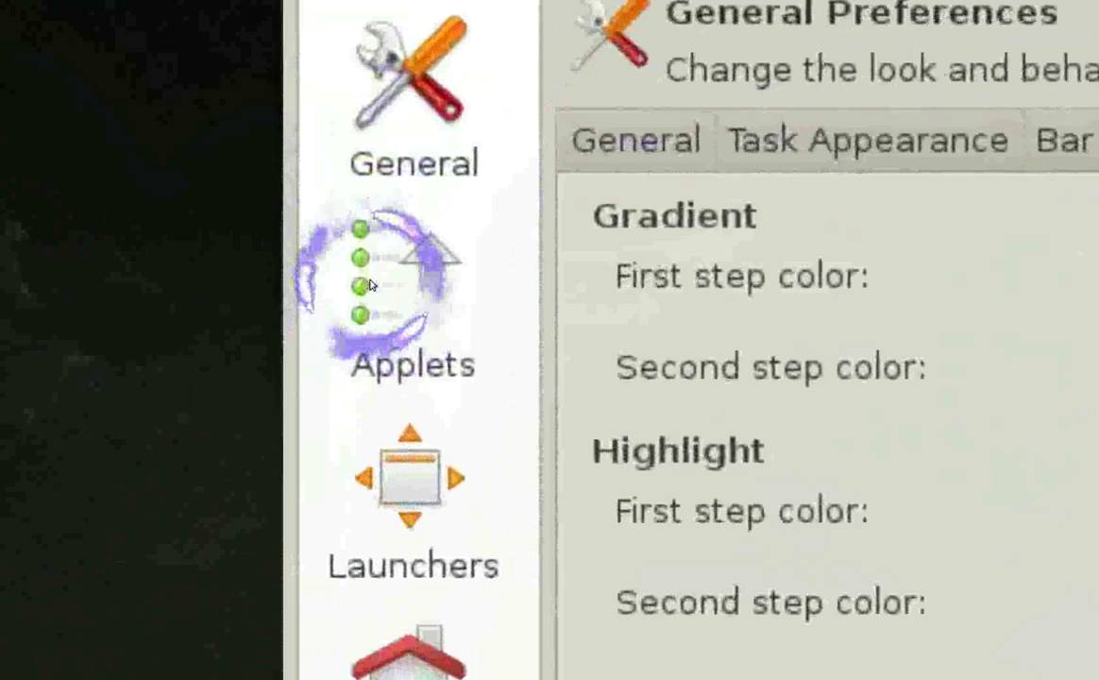
# Activate and then deactivate the Awn System Monitor applet, leaving applets unchanged.
pyautogui.click(371, 283)
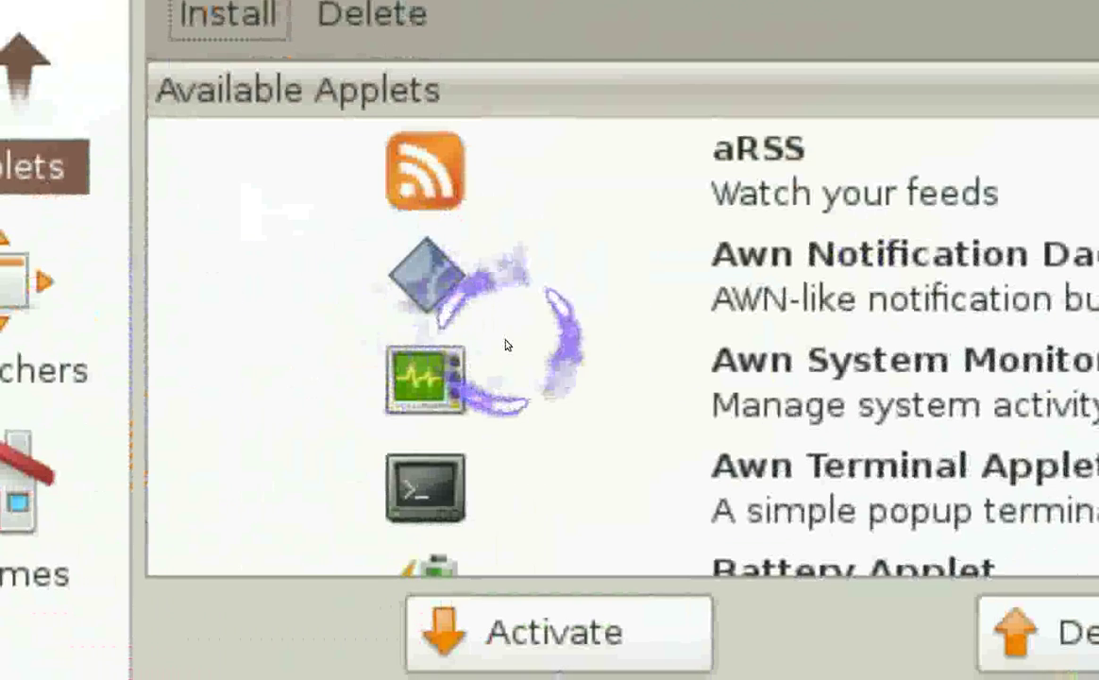
pyautogui.click(506, 345)
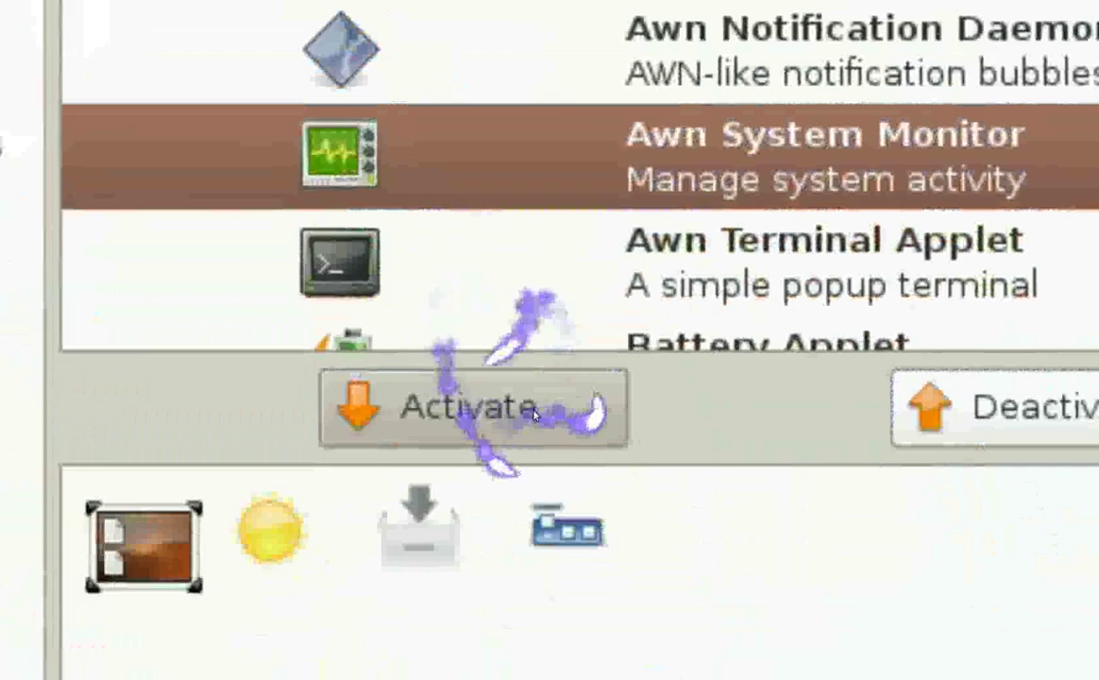
pyautogui.click(534, 413)
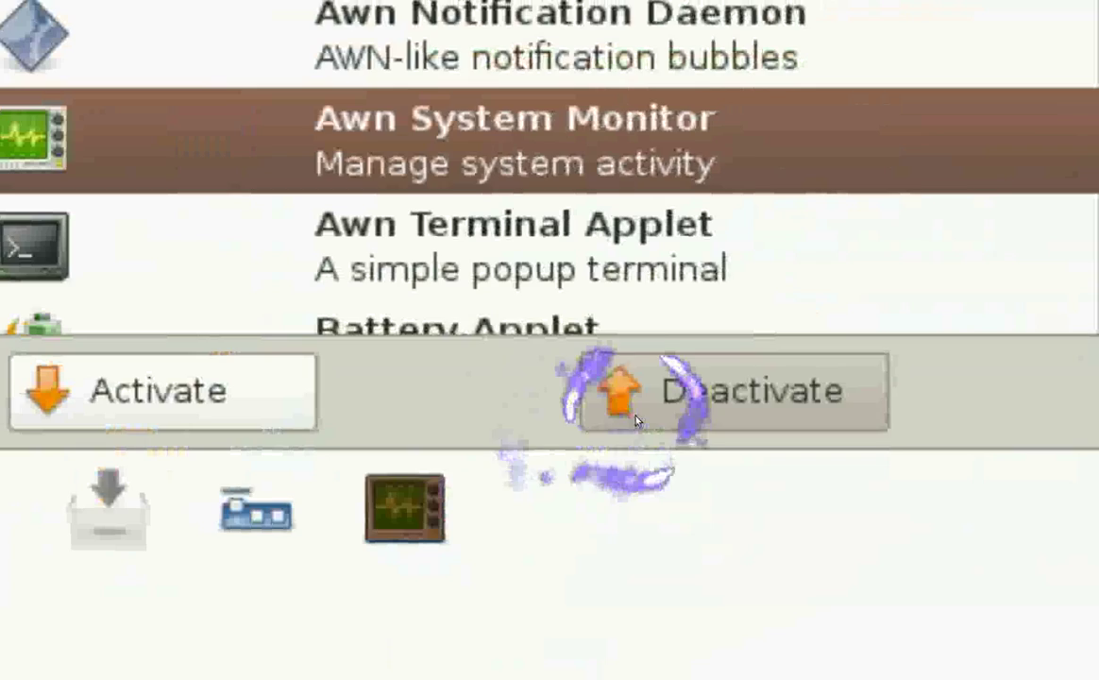
pyautogui.click(635, 421)
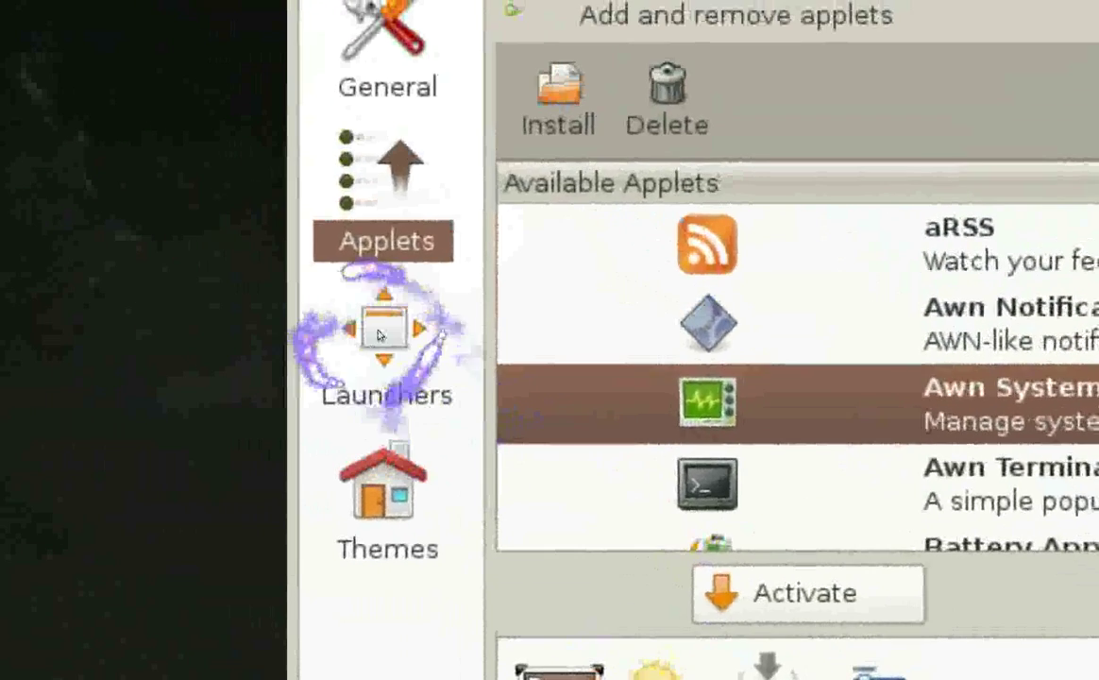
# Look over the dock's launchers and themes, then close the manager.
pyautogui.click(288, 206)
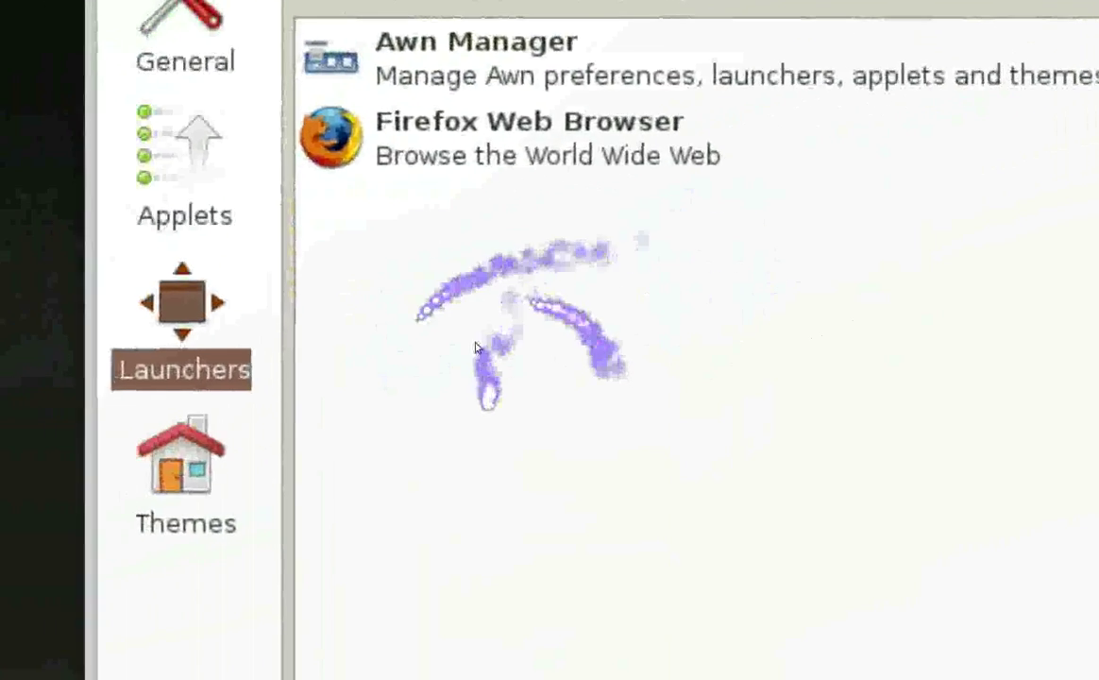
pyautogui.click(373, 387)
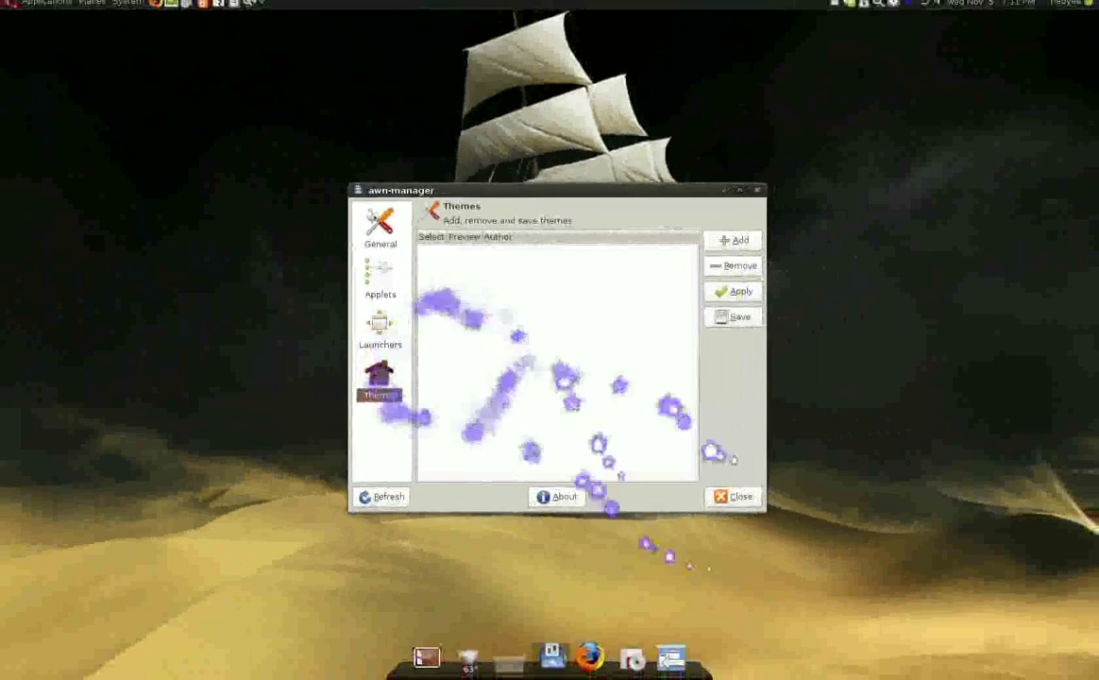
pyautogui.click(735, 497)
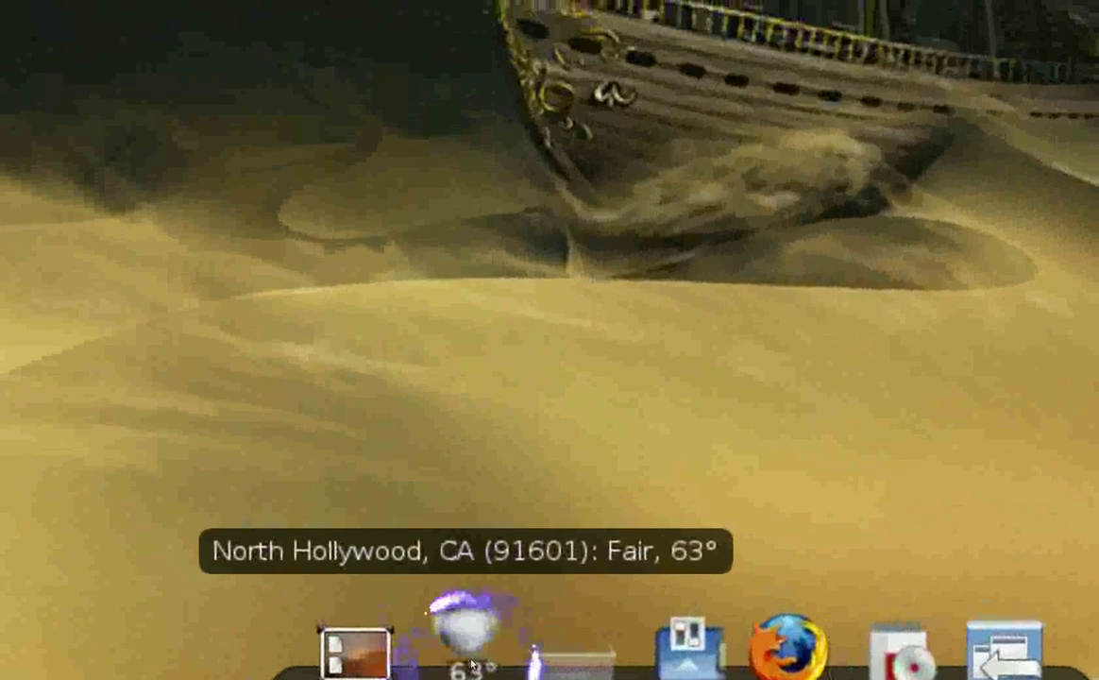
# Glance at the five-day forecast and Stacks folder stack, then bring up the weather applet's menu.
pyautogui.click(470, 658)
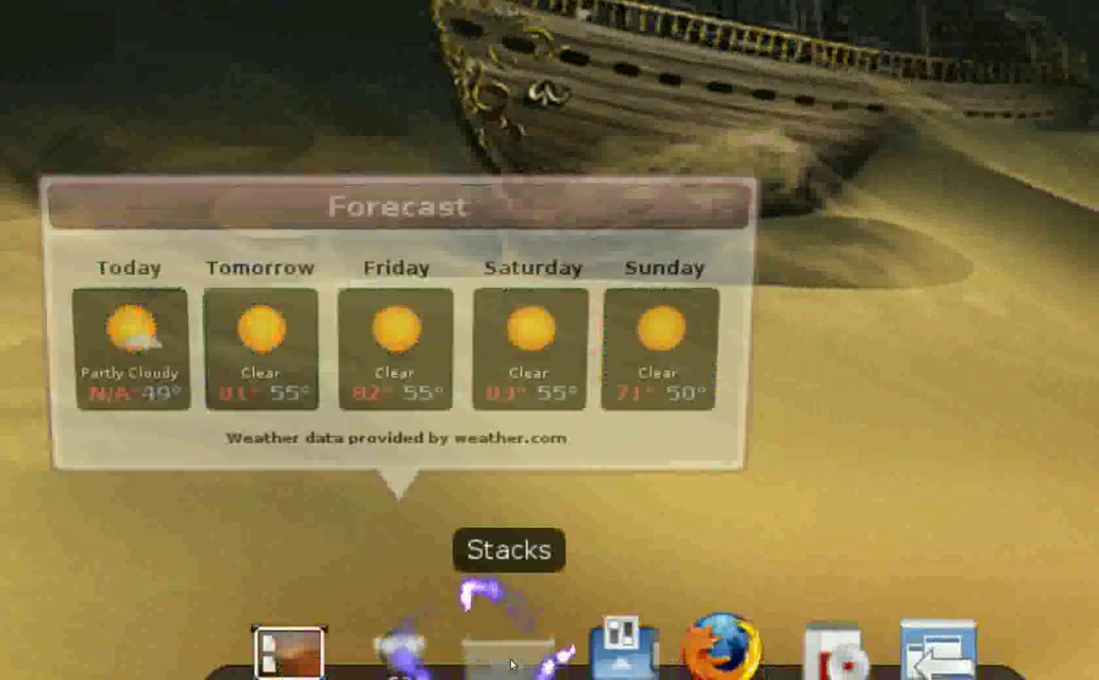
pyautogui.click(576, 661)
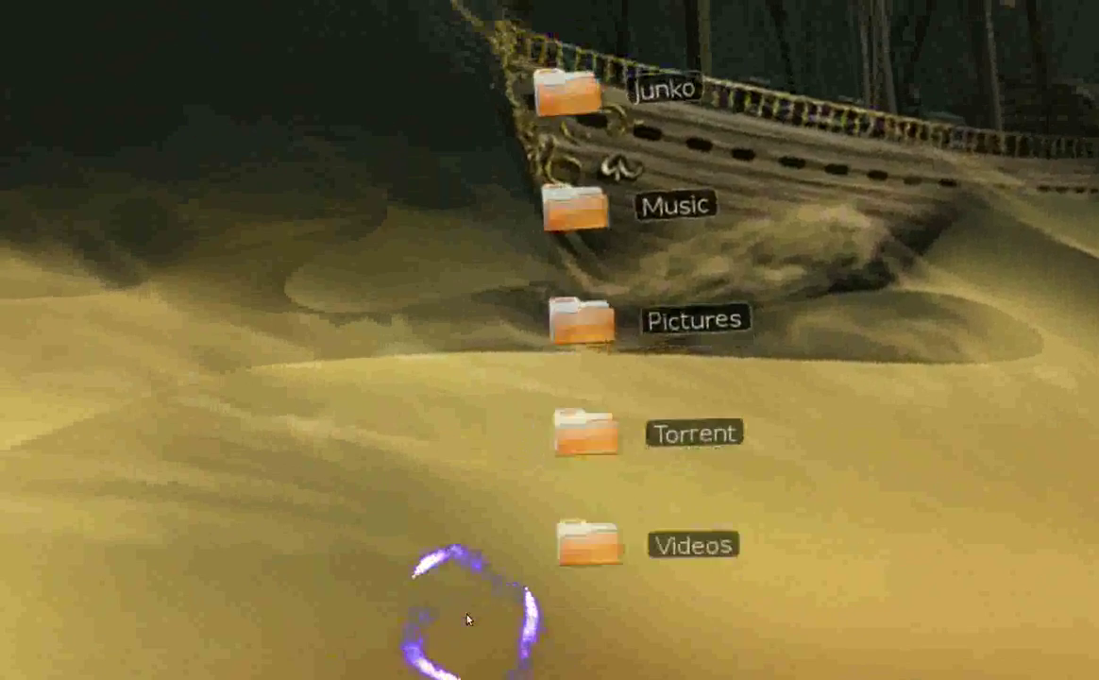
pyautogui.click(467, 620)
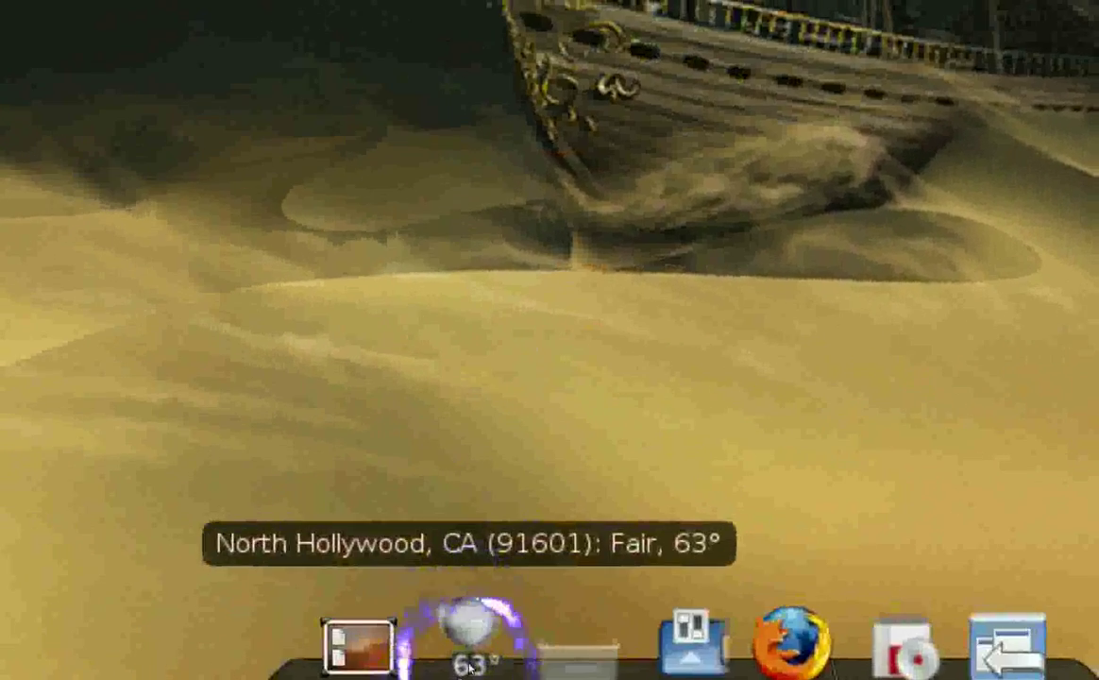
pyautogui.rightClick(469, 667)
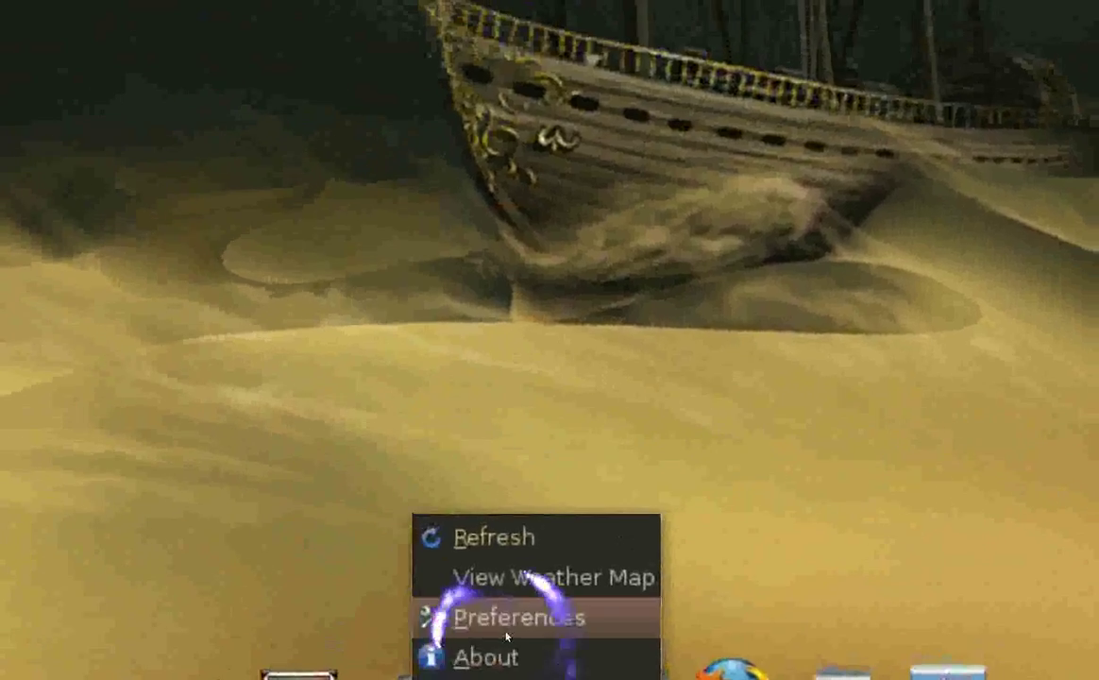
# Set the weather applet location to North Hollywood, CA (91601) and save the preferences.
pyautogui.click(506, 619)
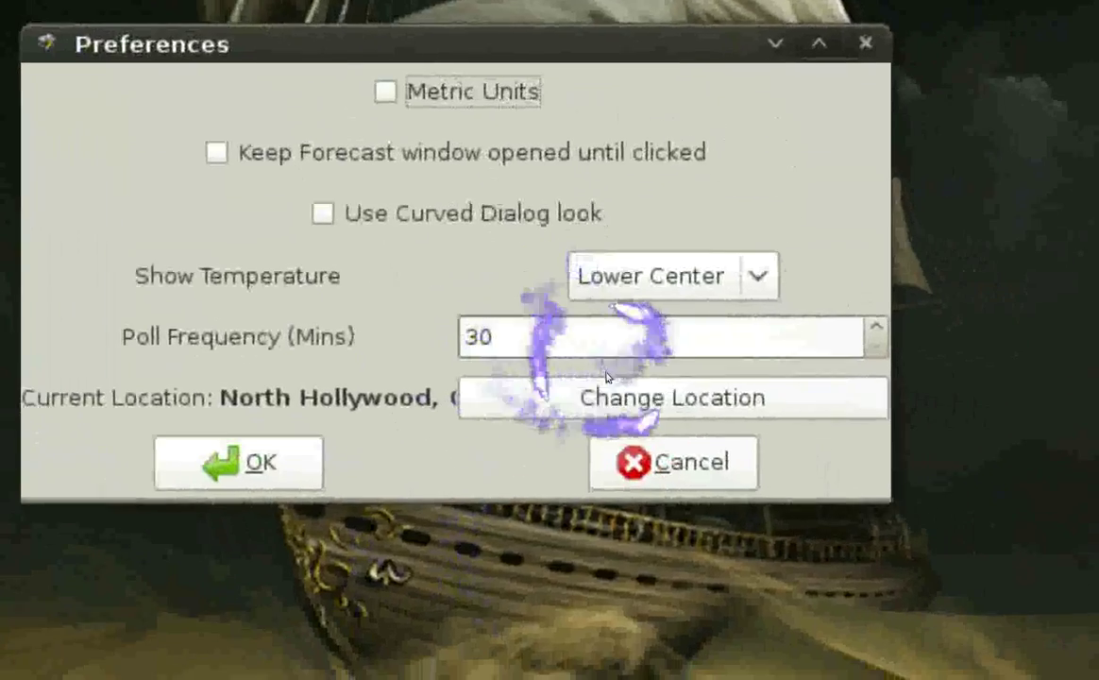
pyautogui.click(606, 380)
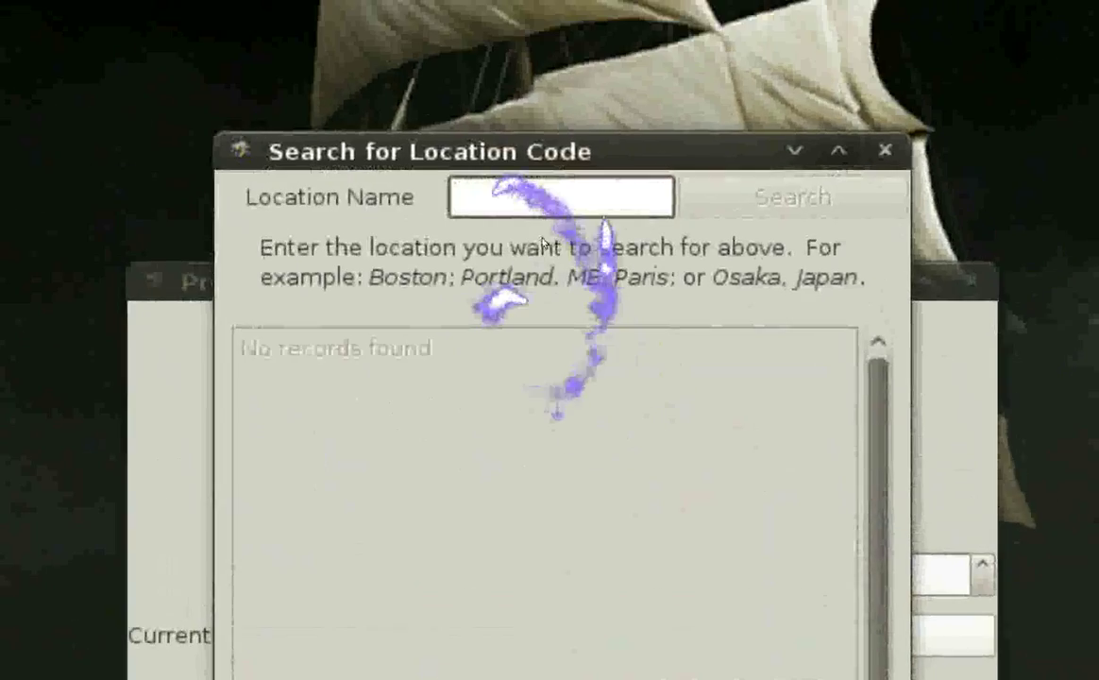
pyautogui.click(552, 196)
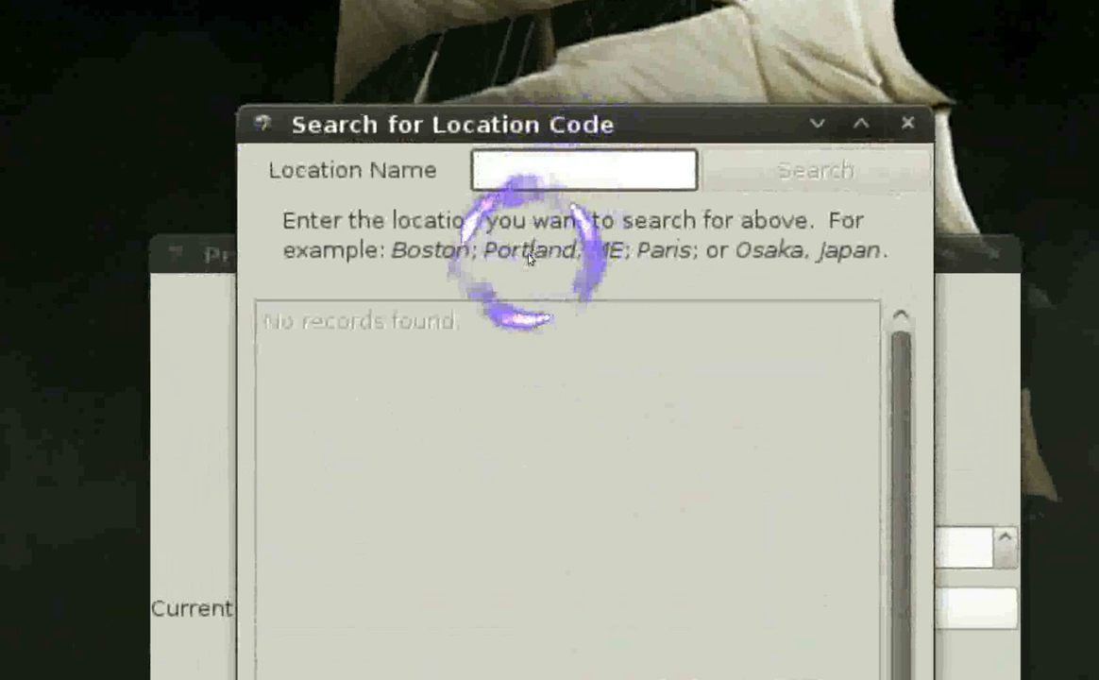
pyautogui.write('91601')
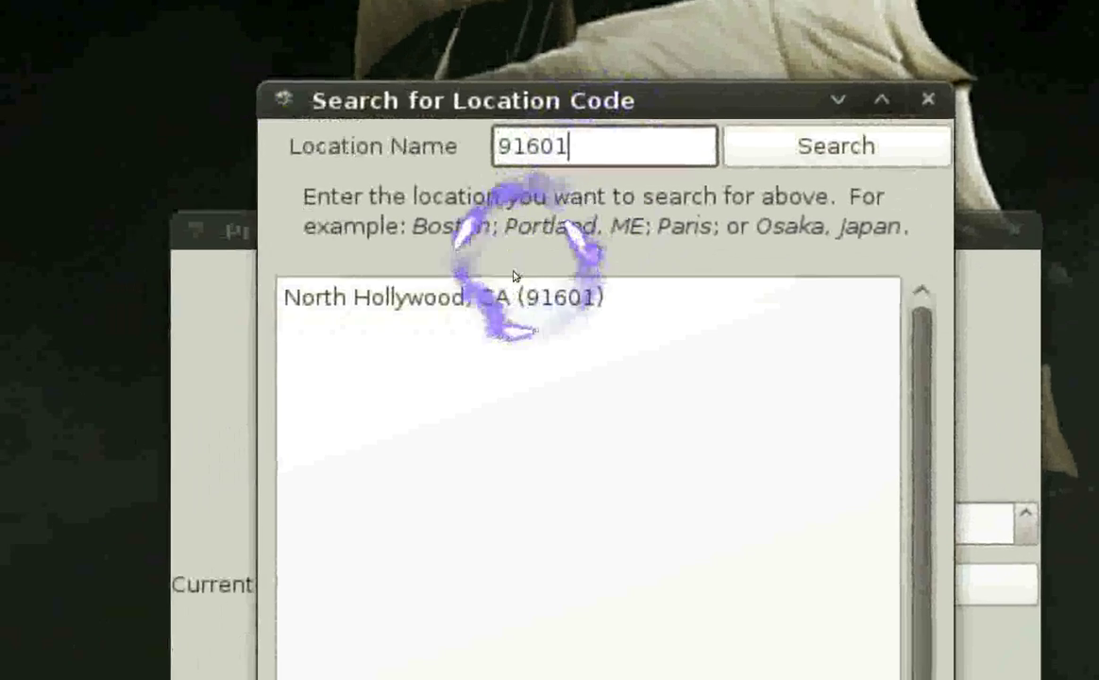
pyautogui.click(472, 321)
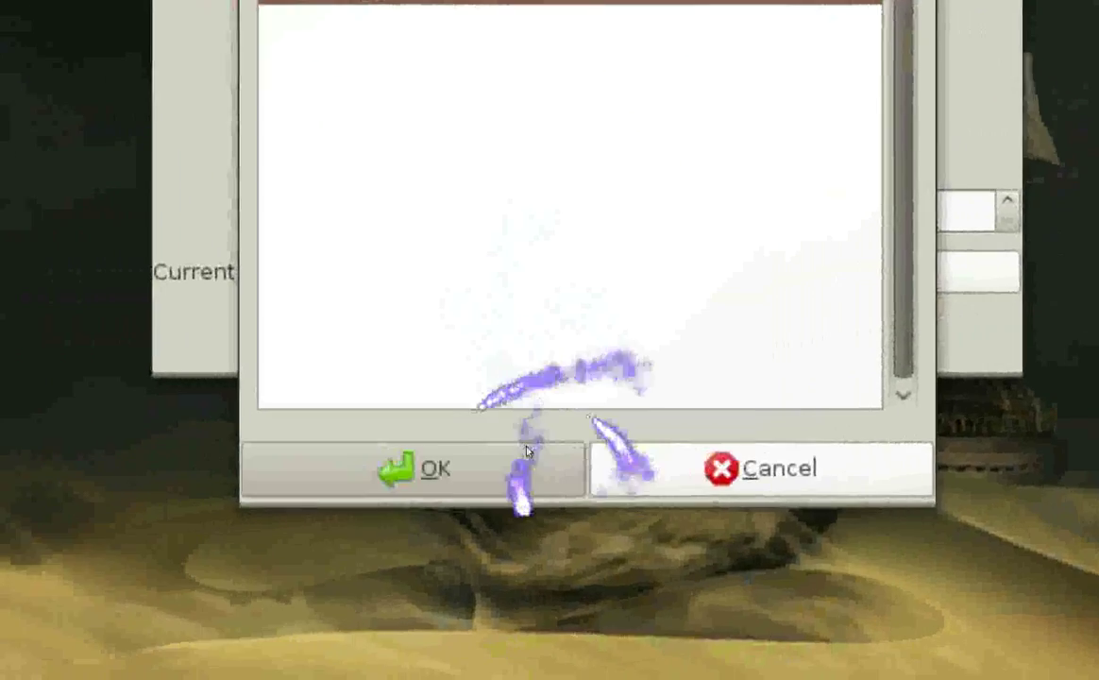
pyautogui.click(425, 492)
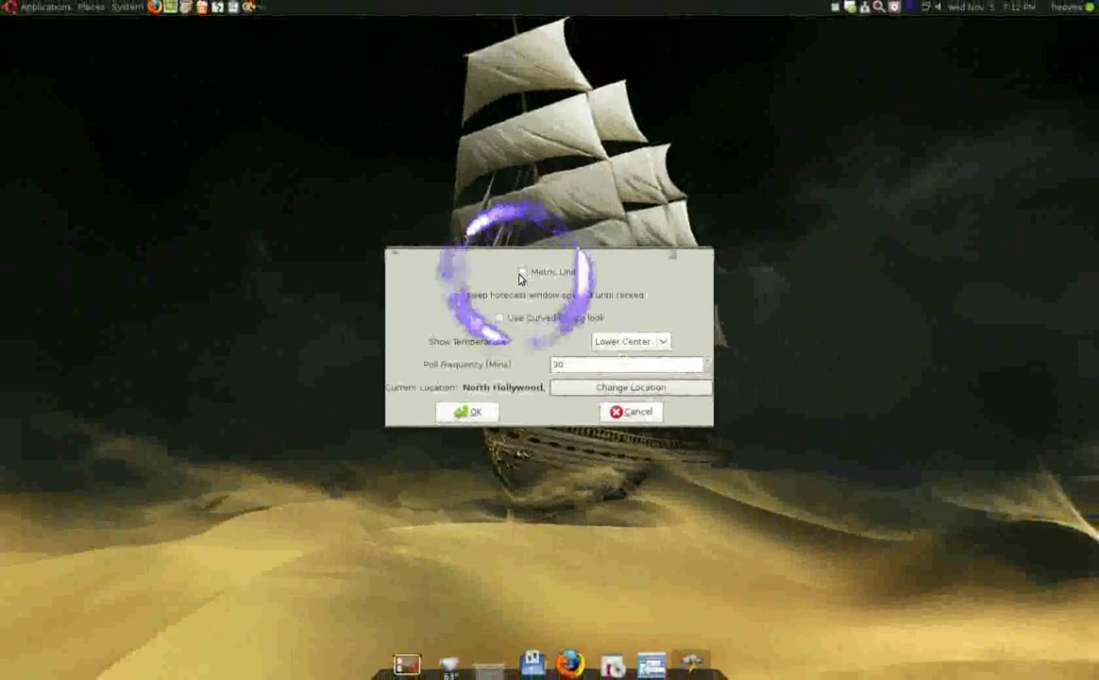
pyautogui.click(472, 405)
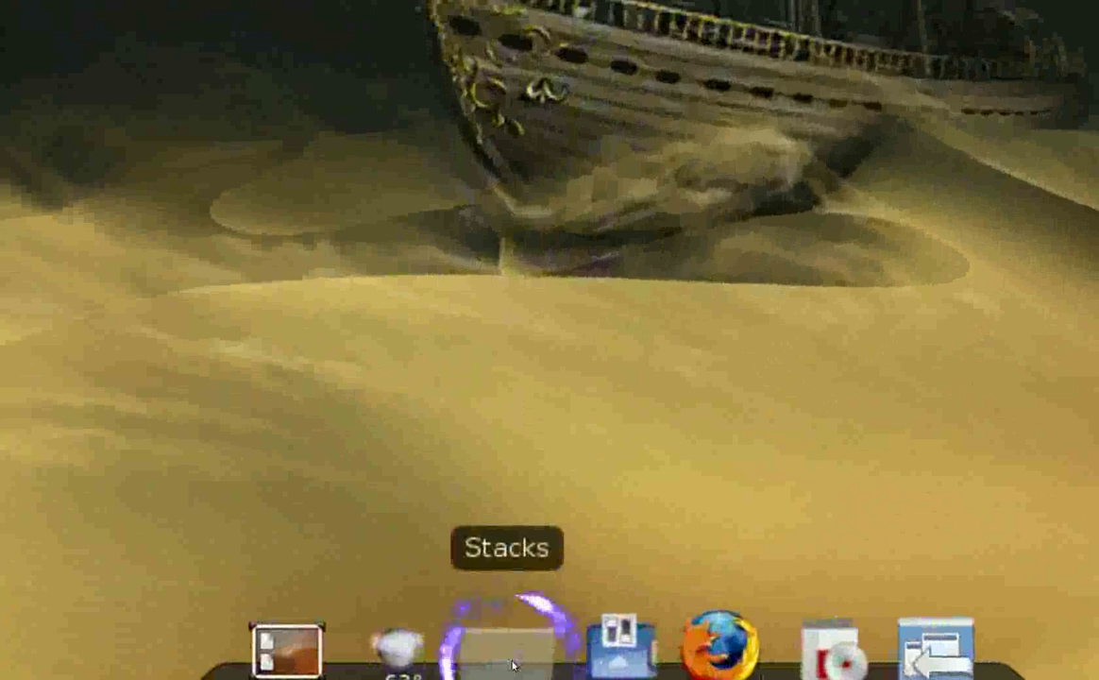
# Apply the Curved gui stack layout in Stacks preferences and fan out the folder stack.
pyautogui.rightClick(513, 667)
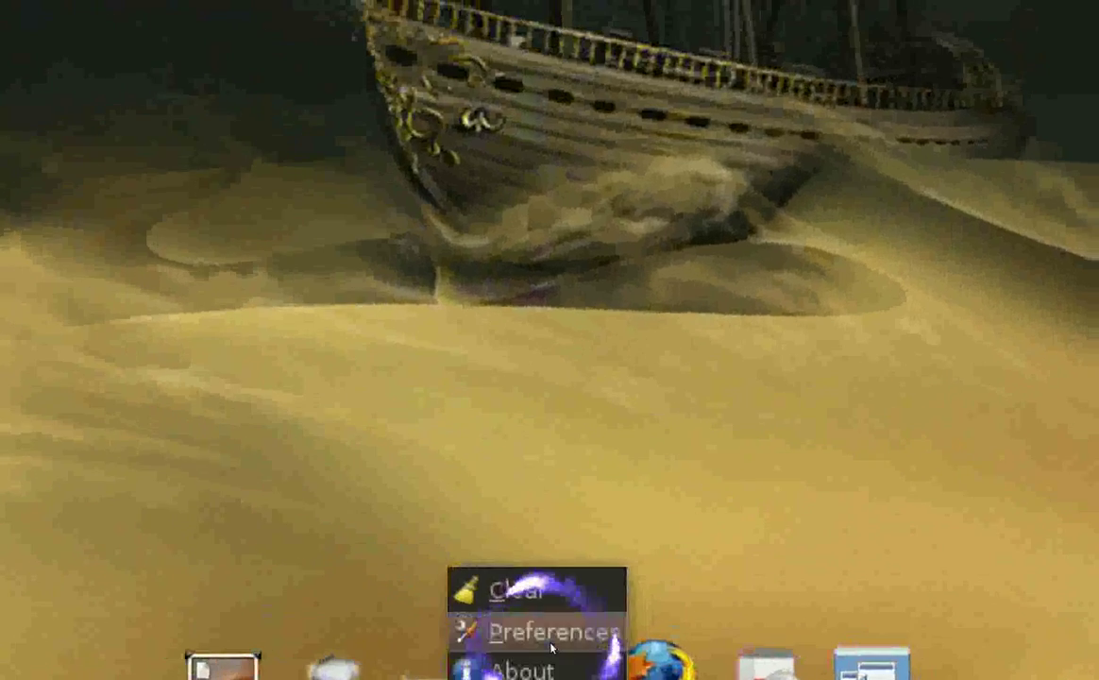
pyautogui.click(612, 604)
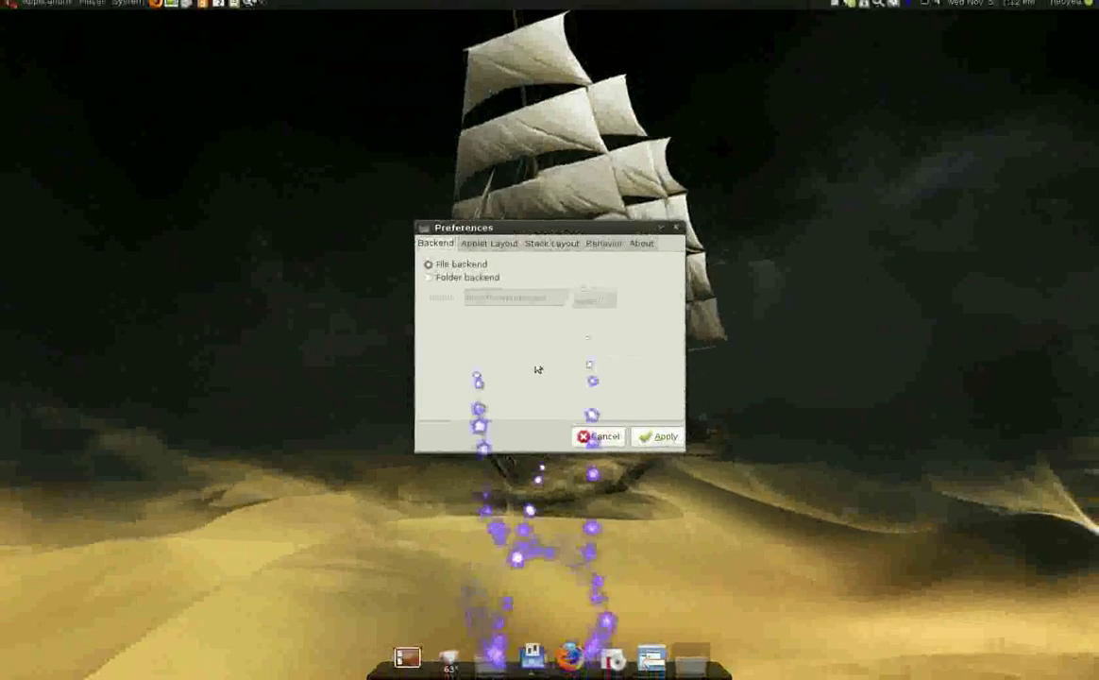
pyautogui.click(539, 249)
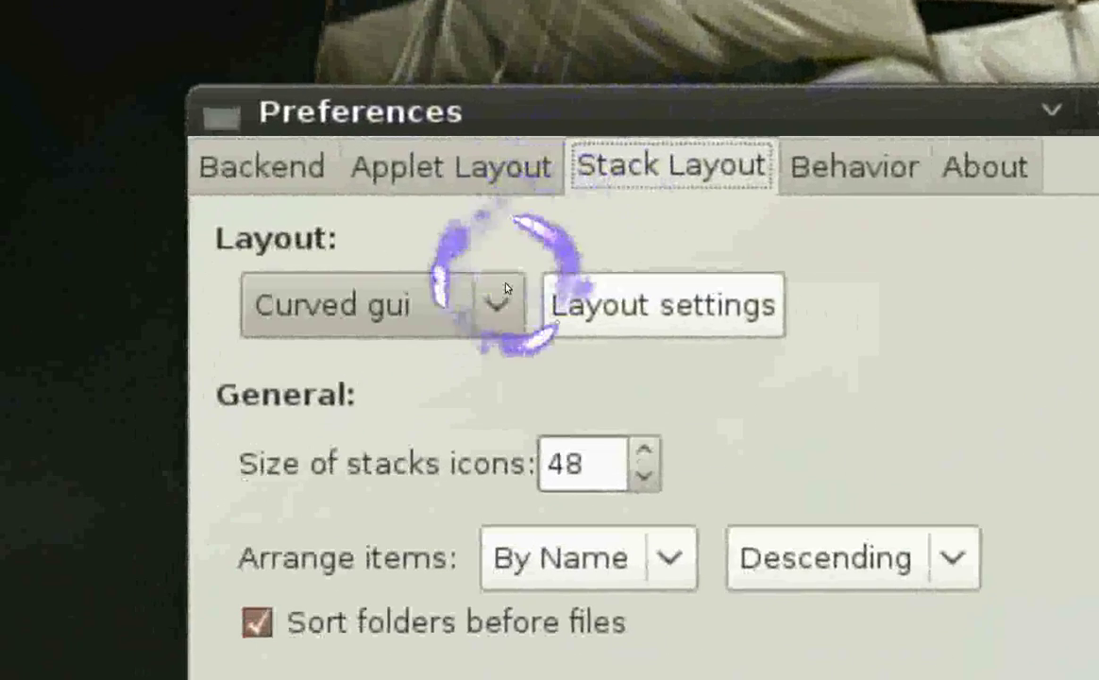
pyautogui.click(421, 378)
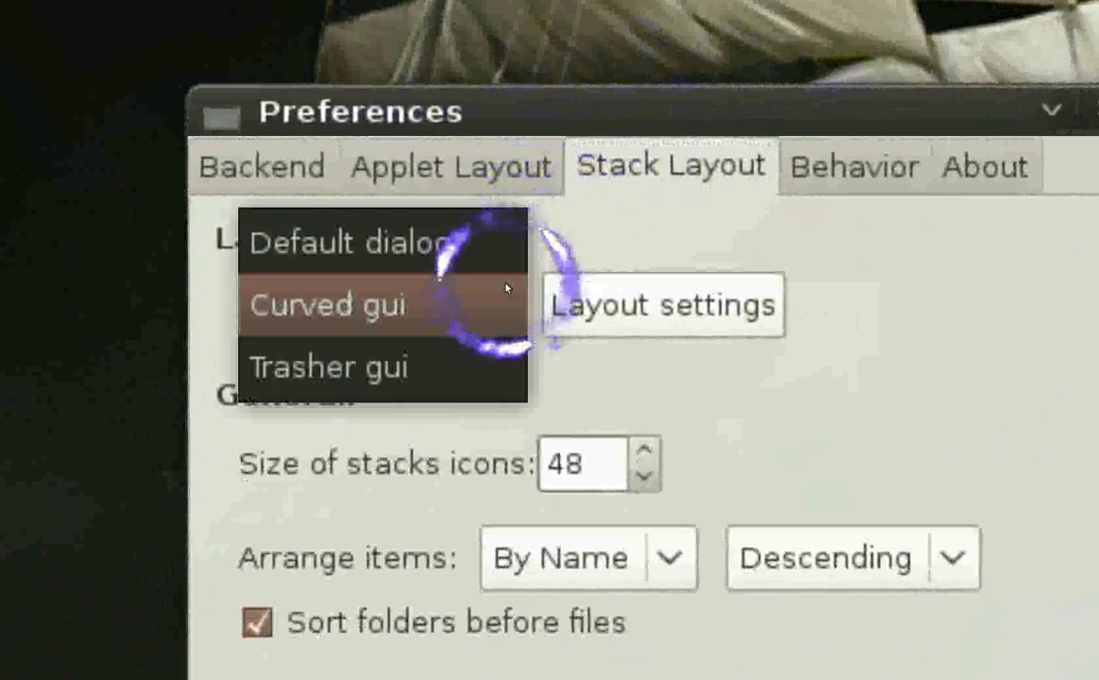
pyautogui.click(506, 288)
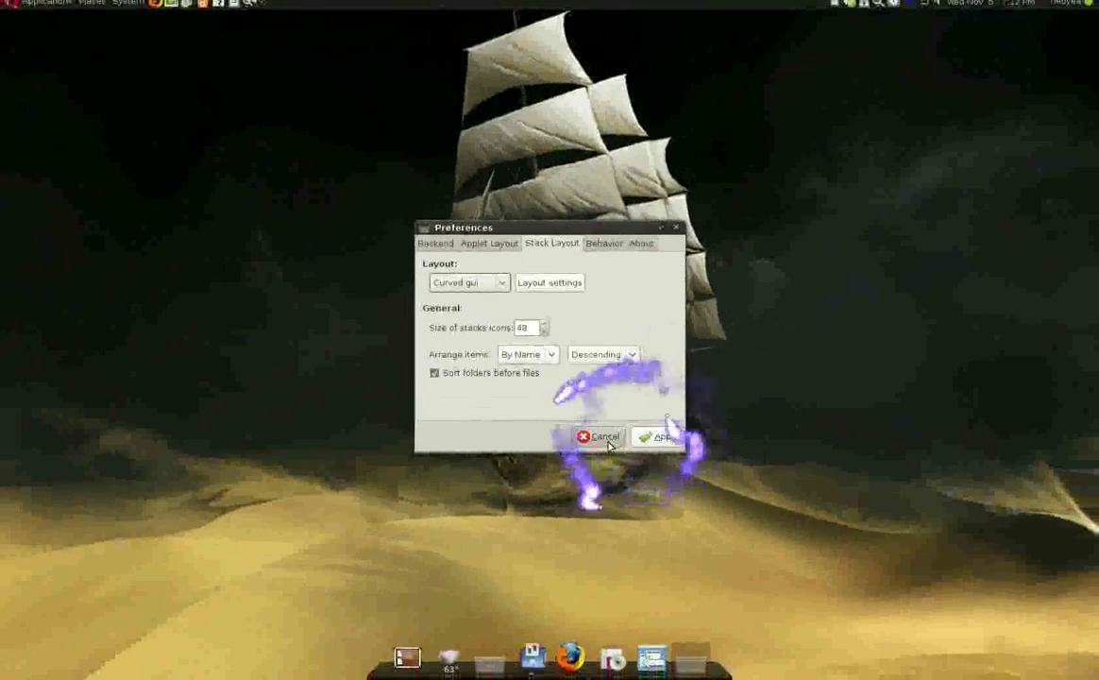
pyautogui.click(605, 439)
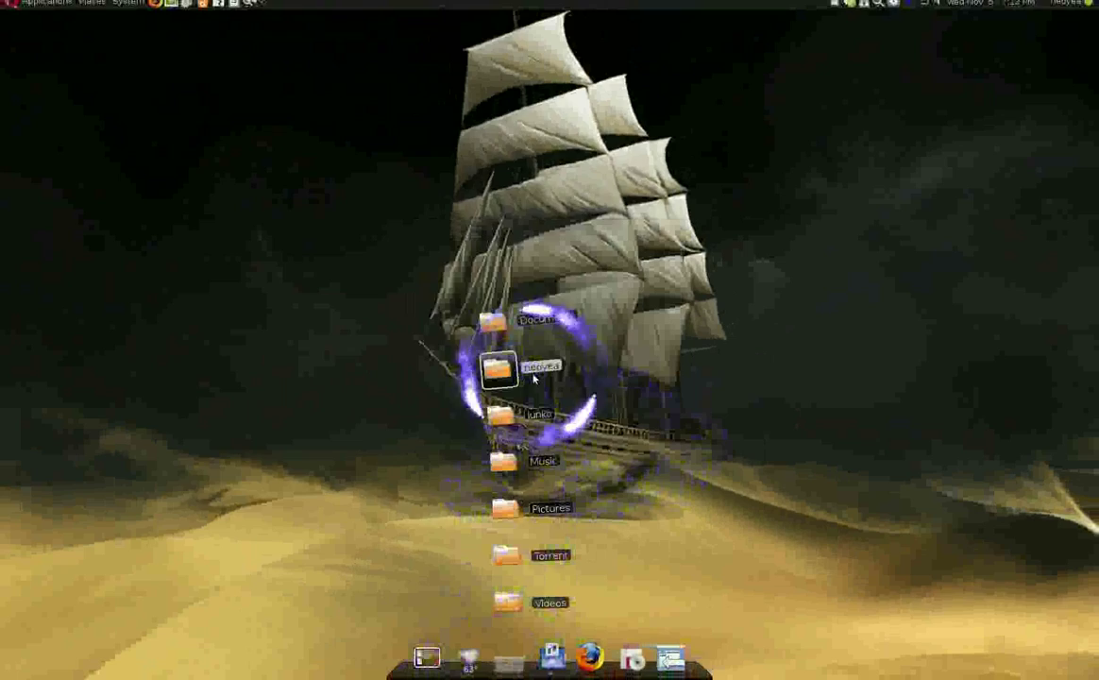
pyautogui.click(534, 378)
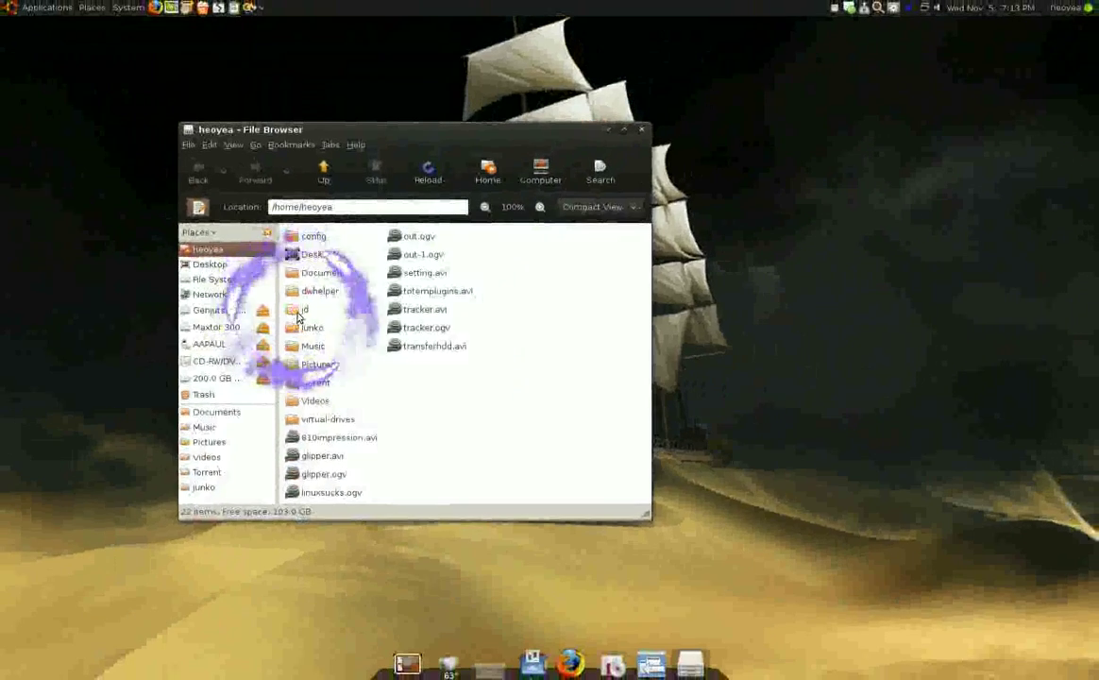
# Drop the jd folder onto the Stacks applet, minimize the file browser, then Clear the stack.
pyautogui.click(294, 315)
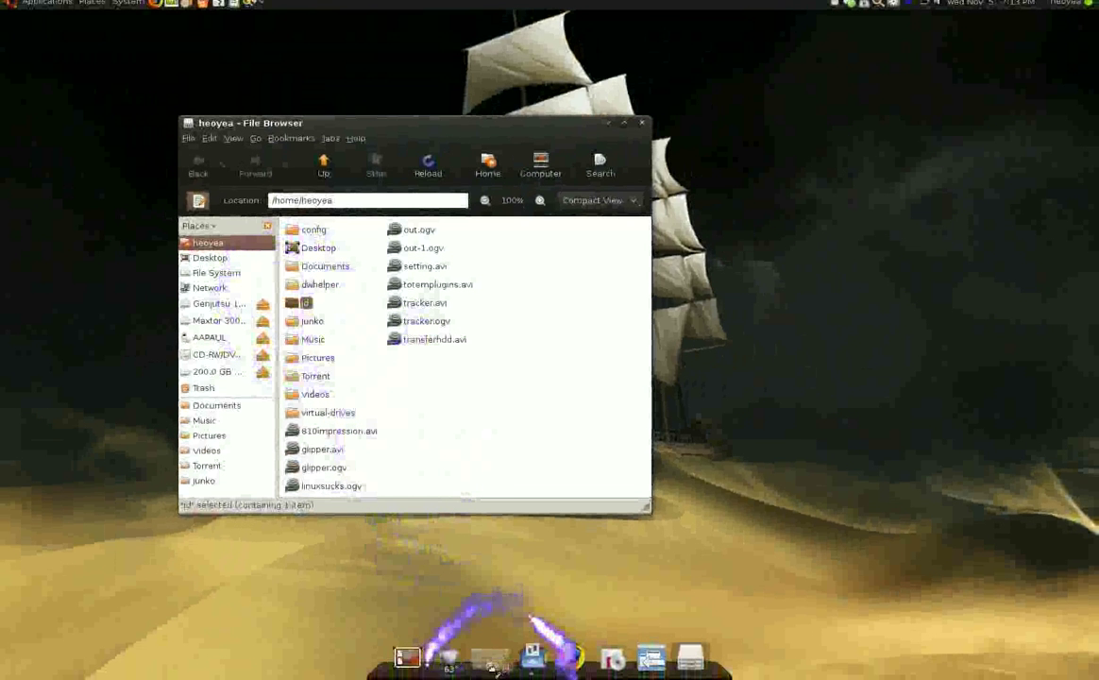
pyautogui.click(408, 658)
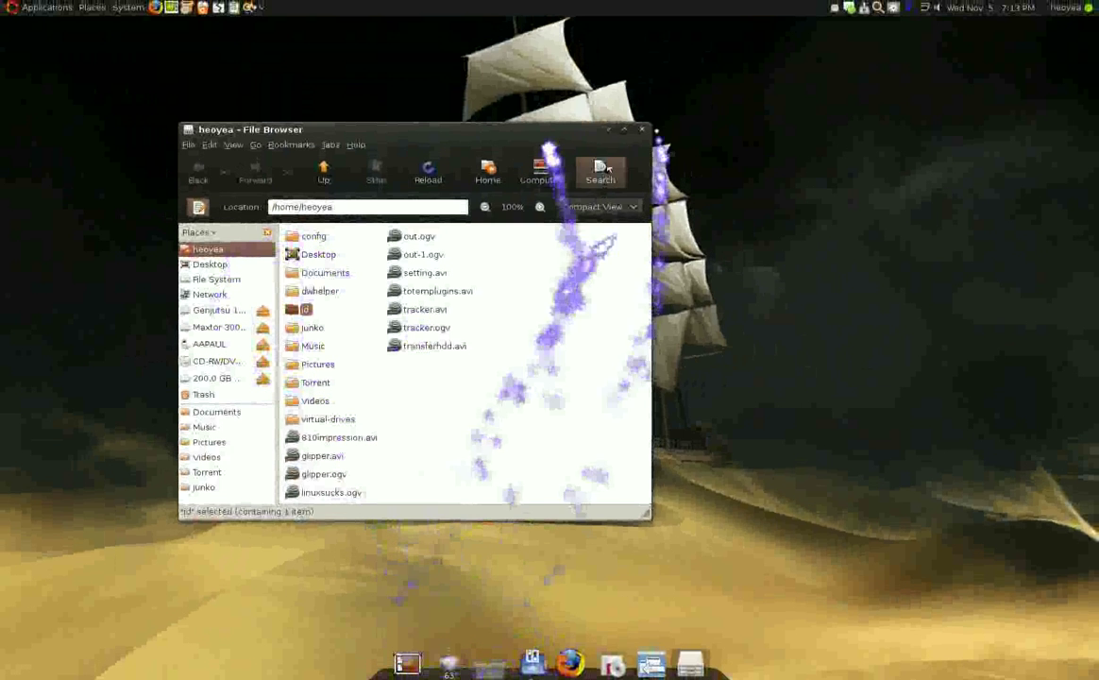
pyautogui.click(609, 131)
pyautogui.click(485, 666)
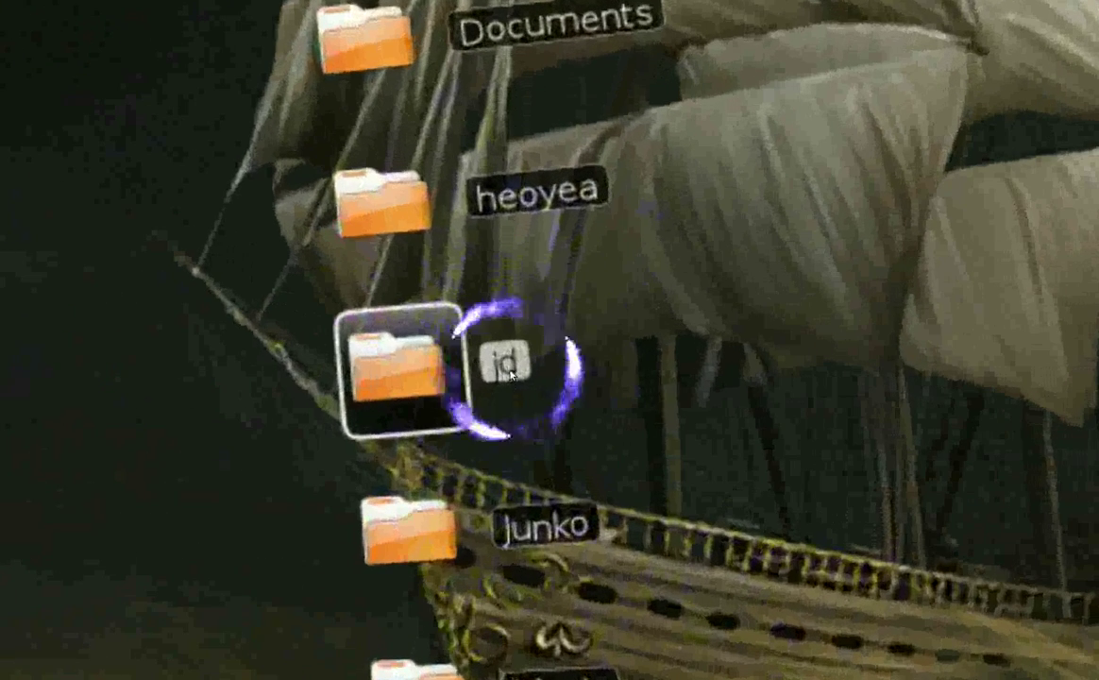
pyautogui.rightClick(510, 376)
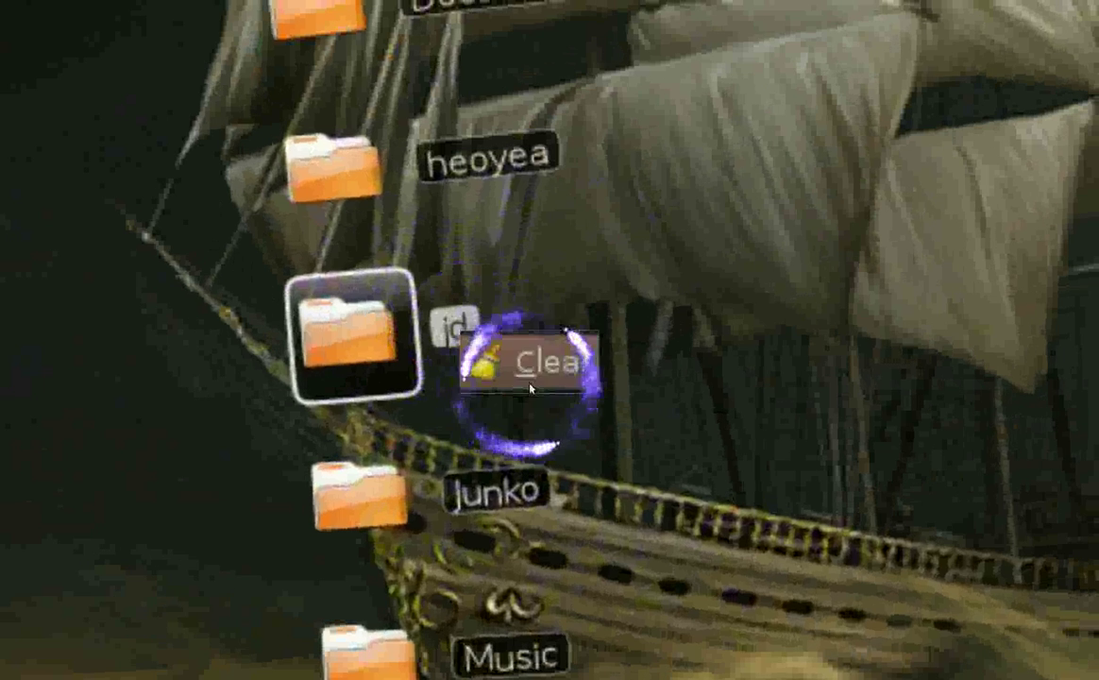
pyautogui.click(531, 387)
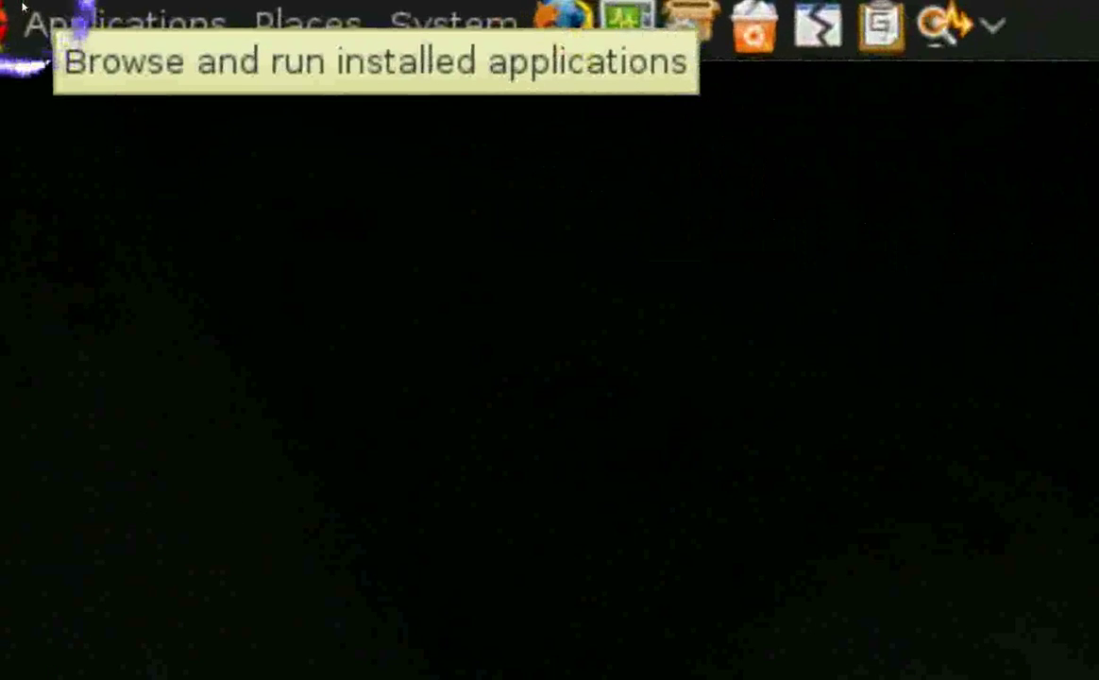
# Start Movie Player from Applications > Sound & Video.
pyautogui.click(23, 8)
pyautogui.moveTo(5, 335)
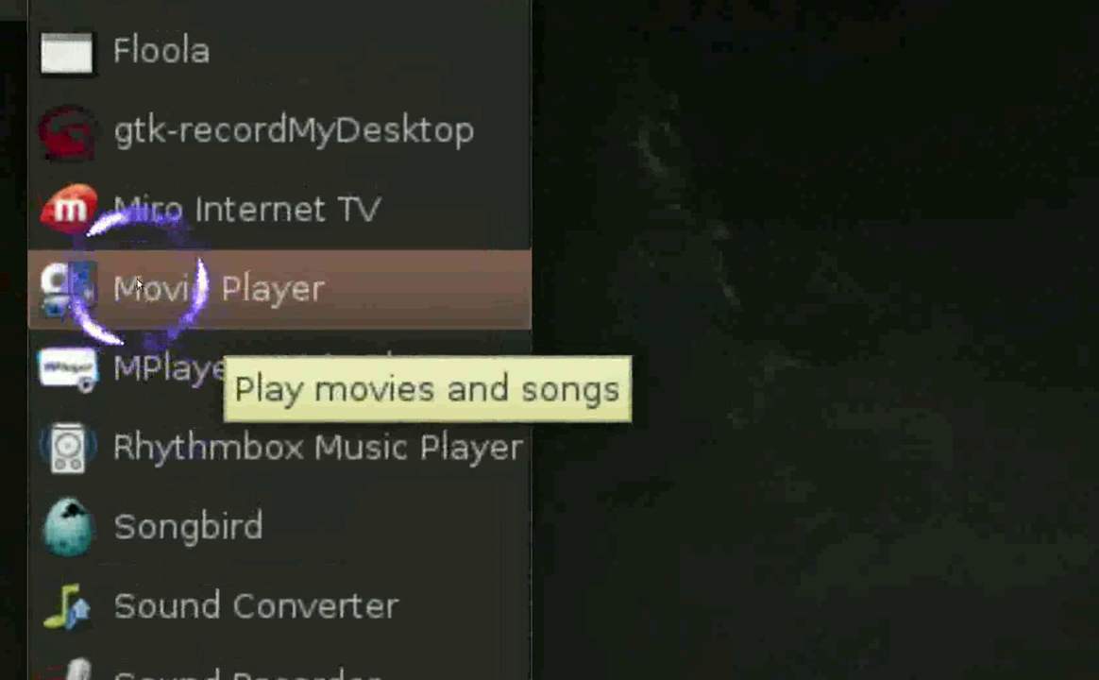
pyautogui.click(137, 283)
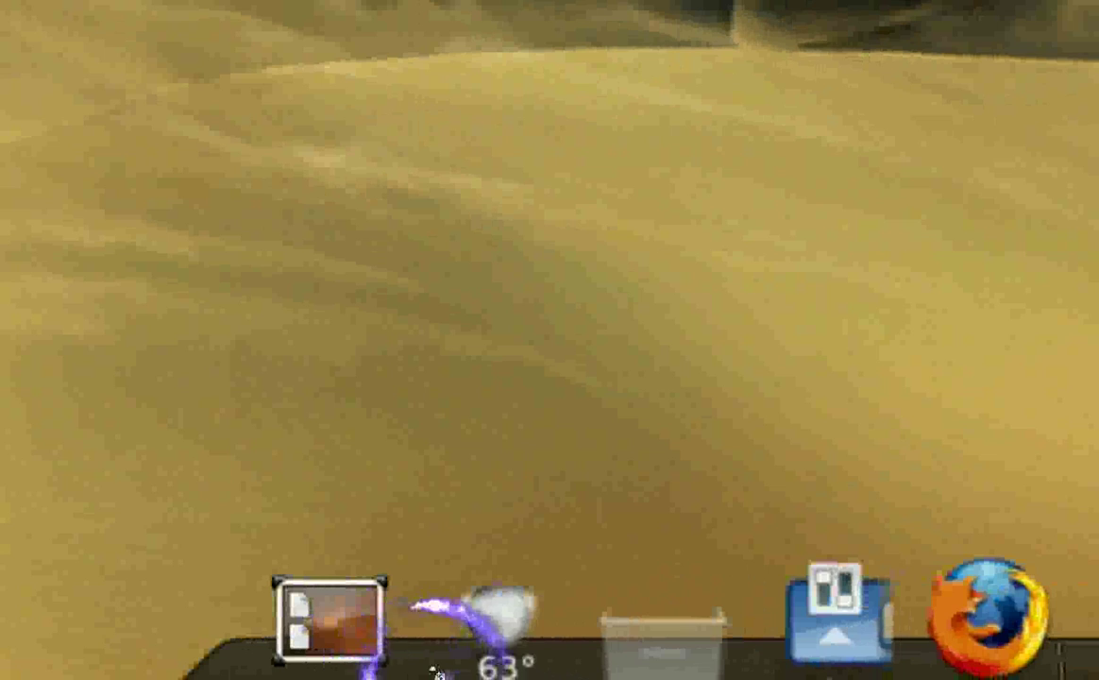
pyautogui.moveTo(436, 670)
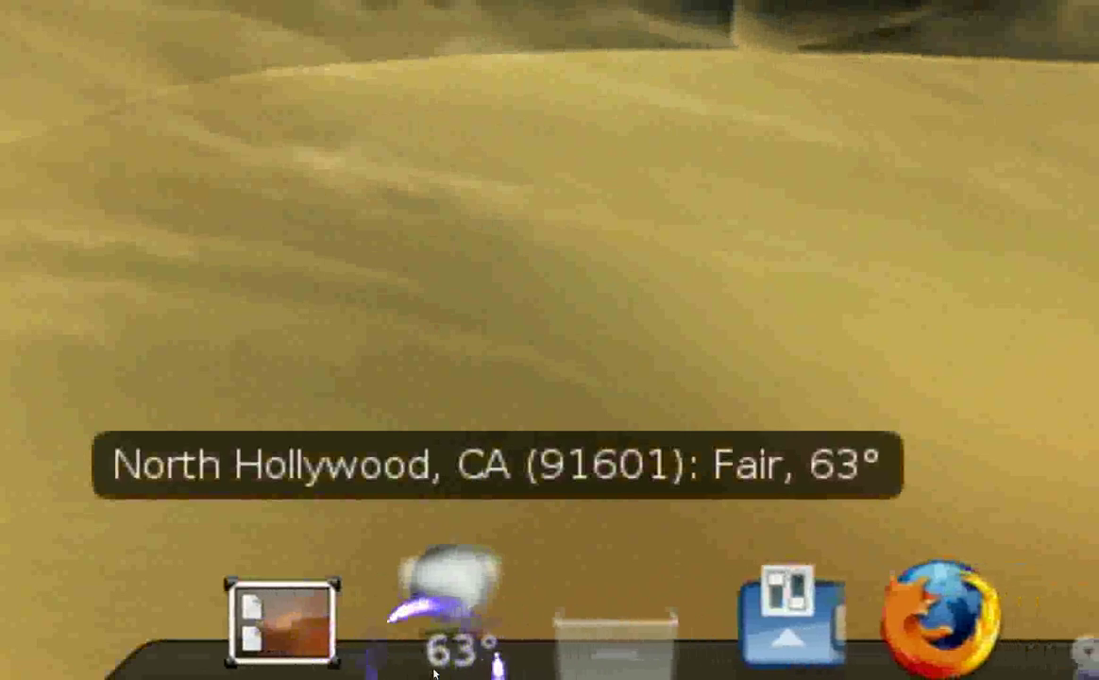